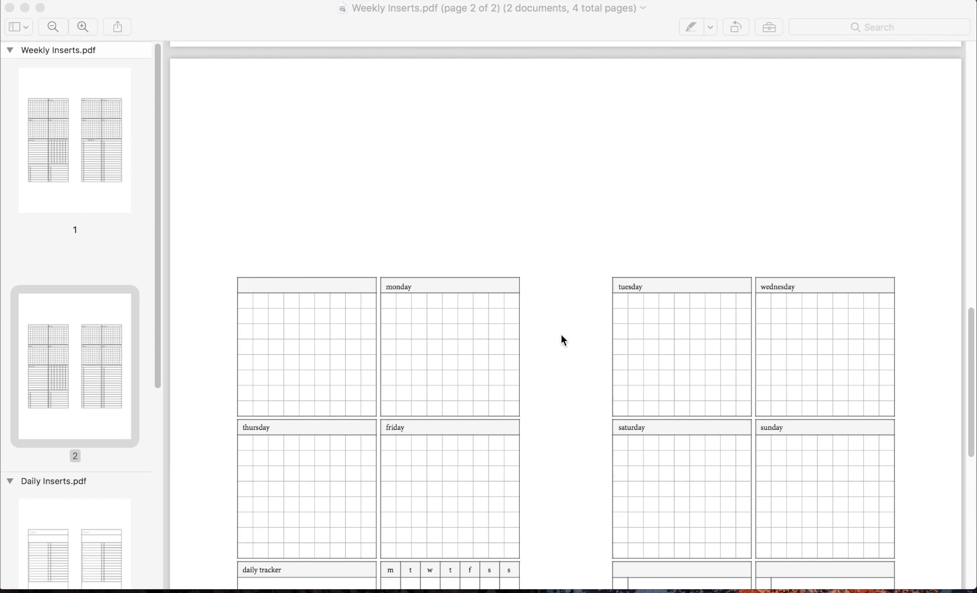
- Save the edited Weekly Inserts.pdf
click(514, 257)
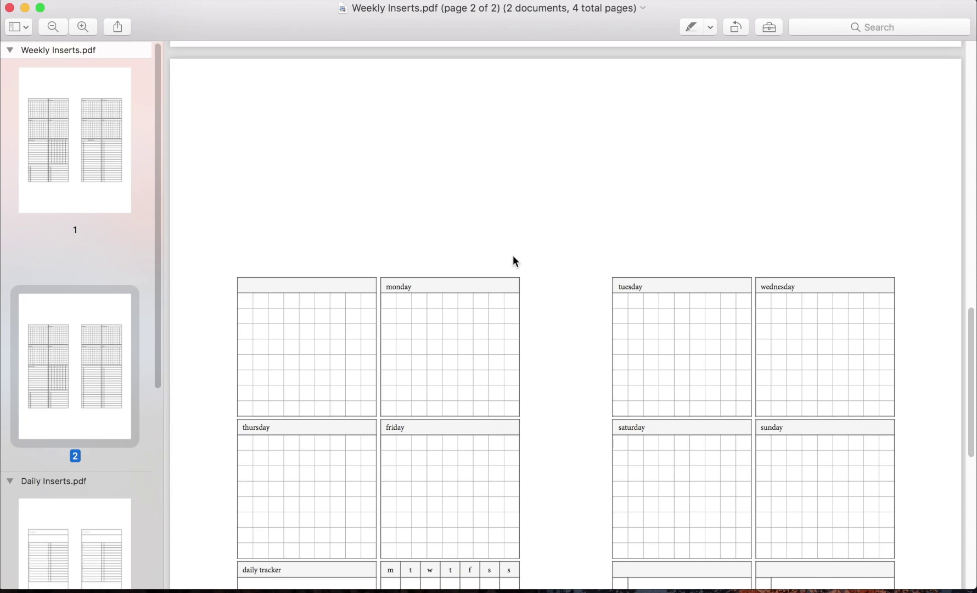
scroll(514, 259, down, 10)
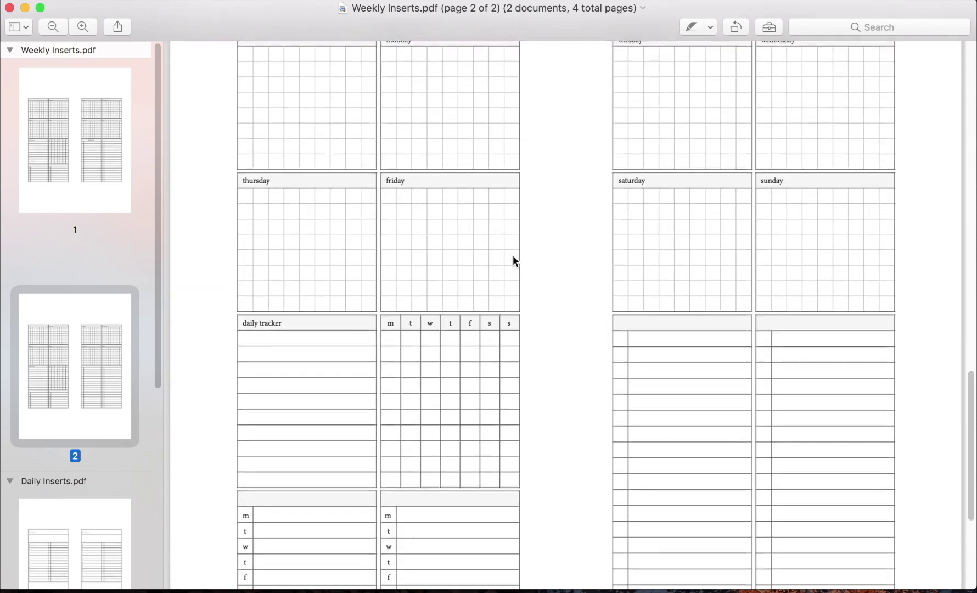
scroll(514, 260, up, 3)
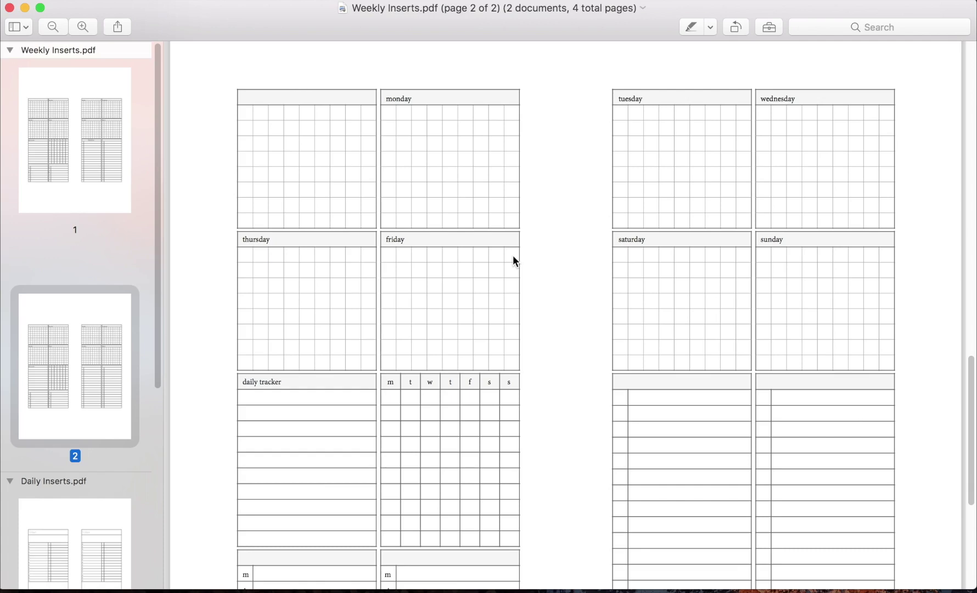
scroll(516, 274, up, 10)
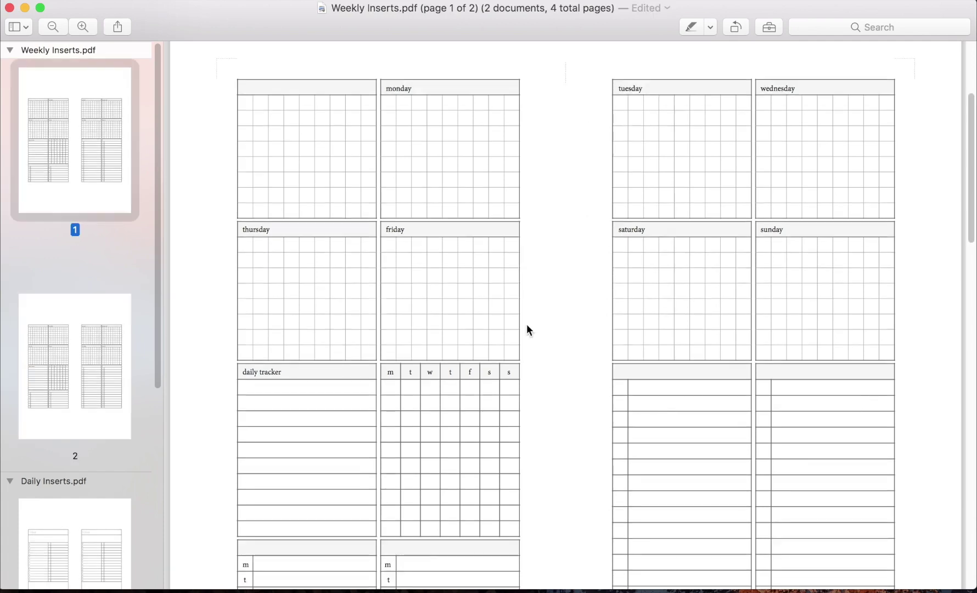
scroll(528, 330, down, 3)
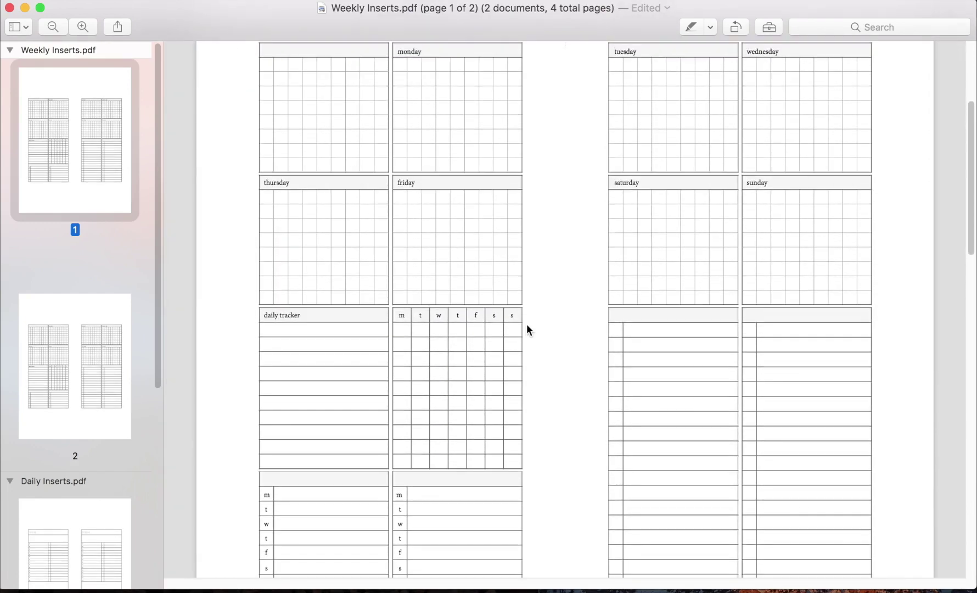
key(super+s)
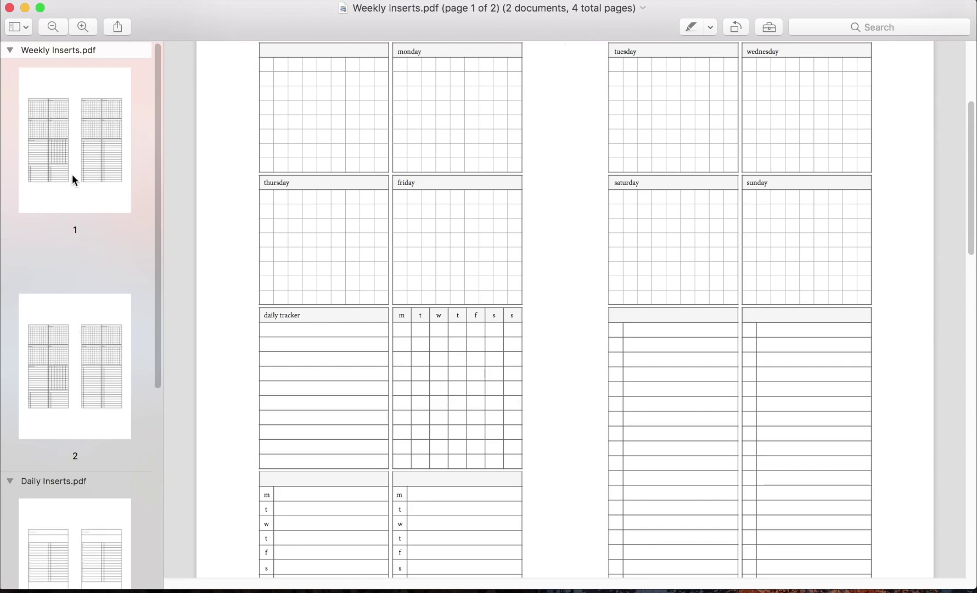
- Go to page 1 of the planner using the sidebar thumbnails
click(73, 188)
click(97, 399)
click(111, 193)
scroll(439, 271, down, 5)
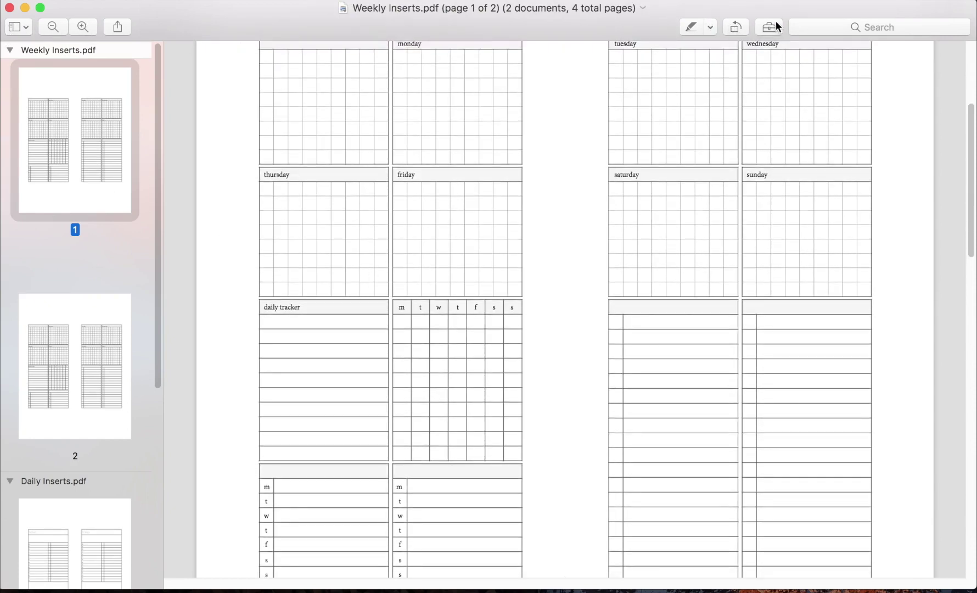
scroll(613, 77, up, 3)
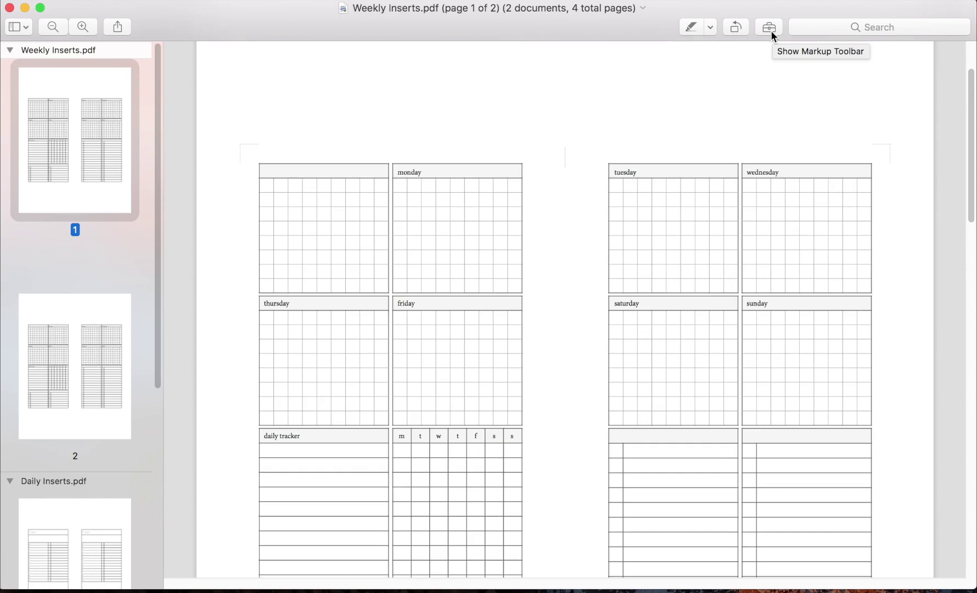
click(770, 27)
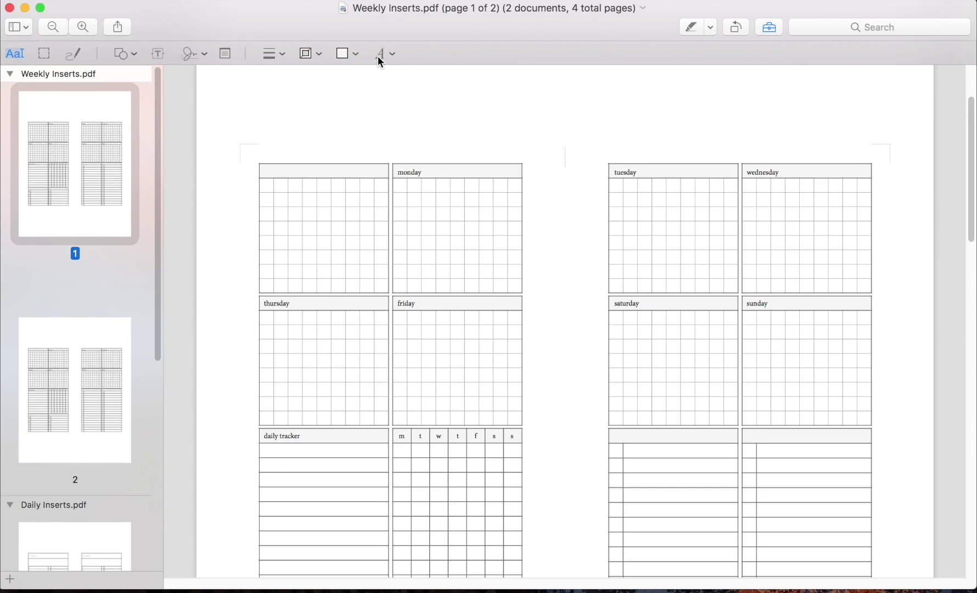
click(121, 55)
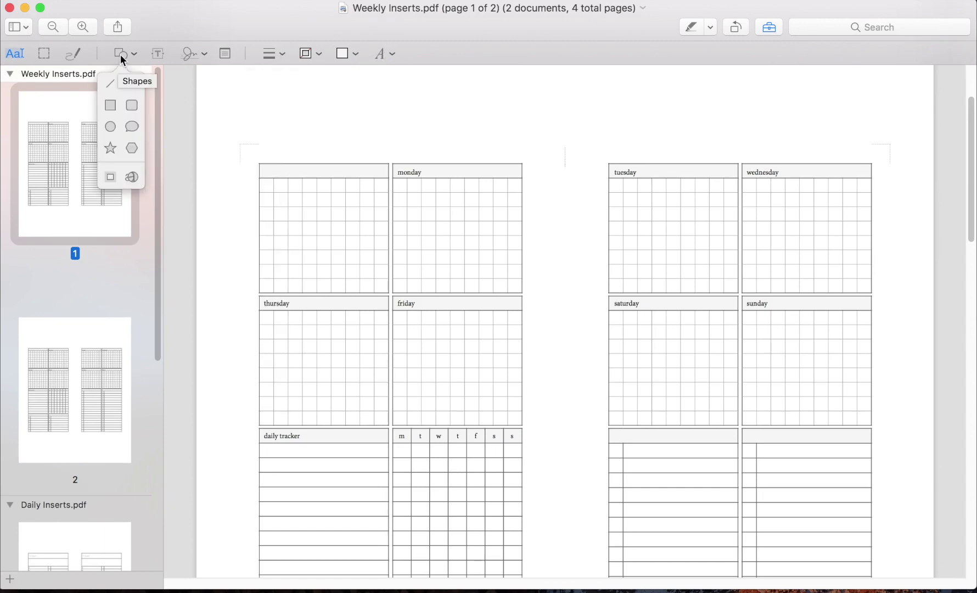
click(127, 50)
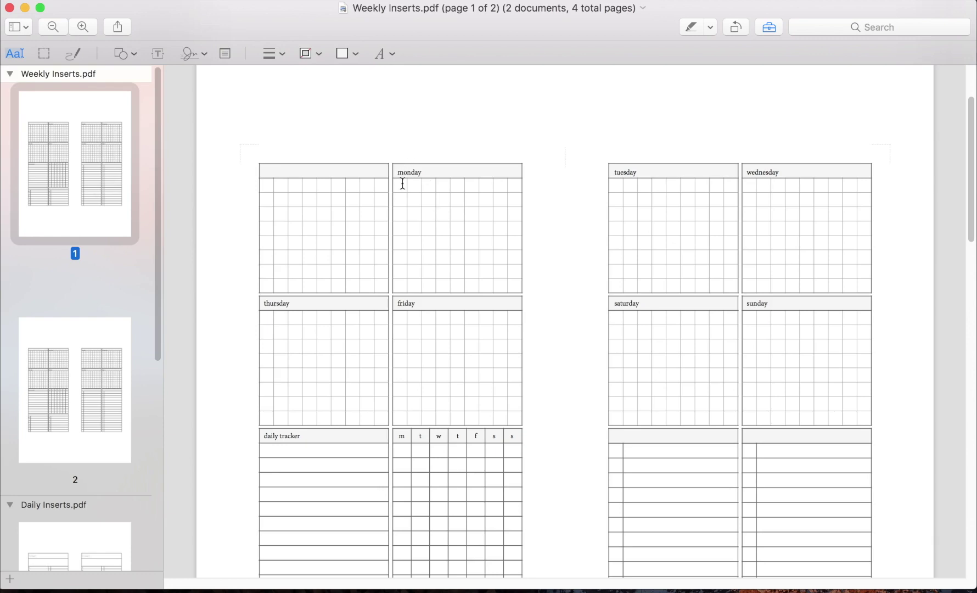
scroll(402, 182, down, 2)
scroll(402, 181, up, 2)
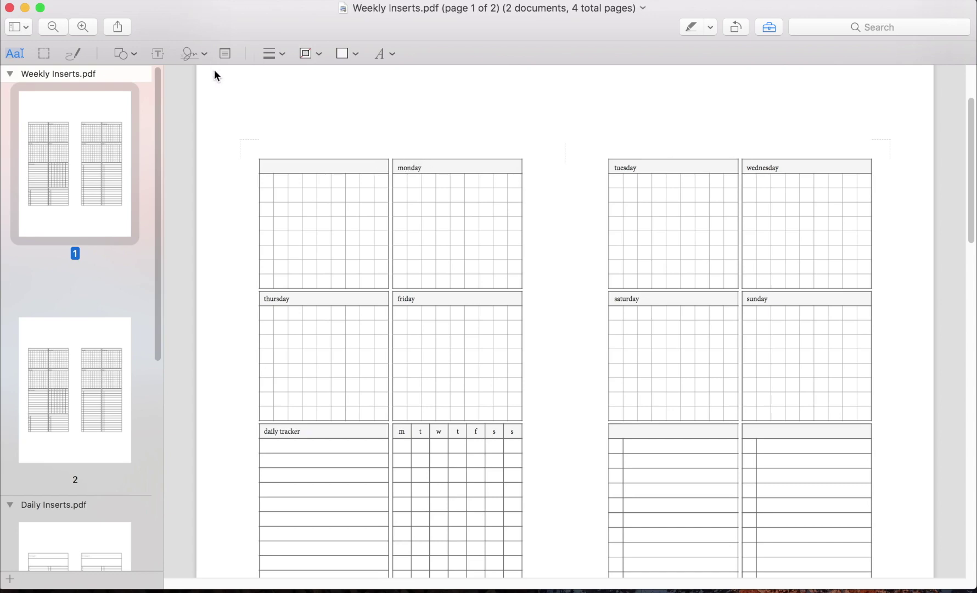
scroll(435, 207, down, 3)
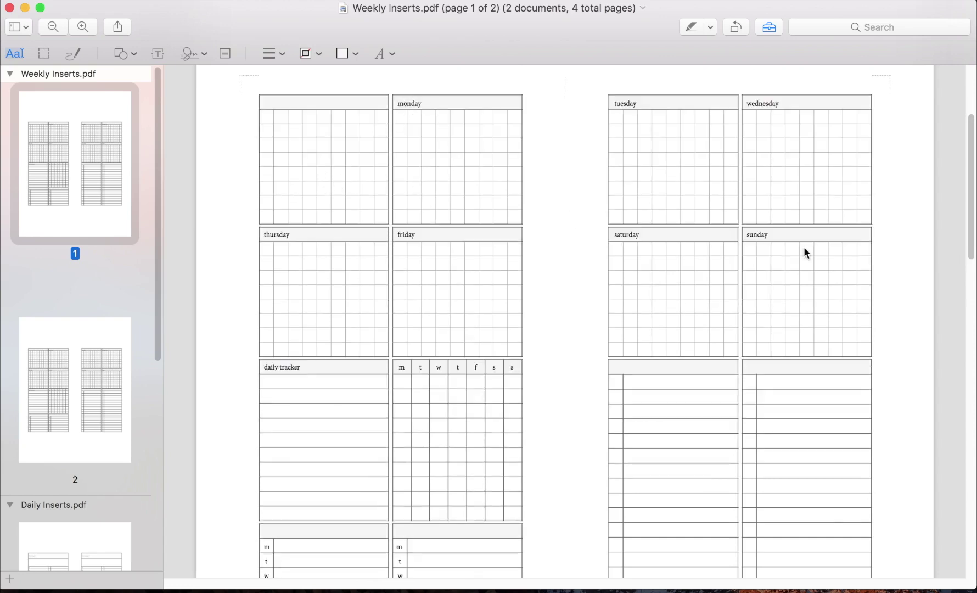
scroll(375, 347, down, 3)
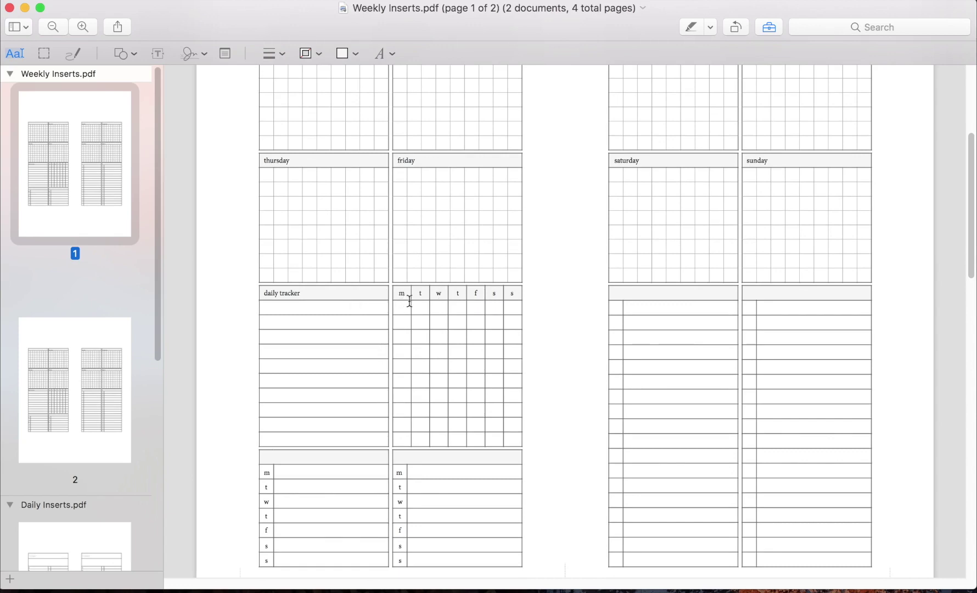
scroll(335, 330, up, 1)
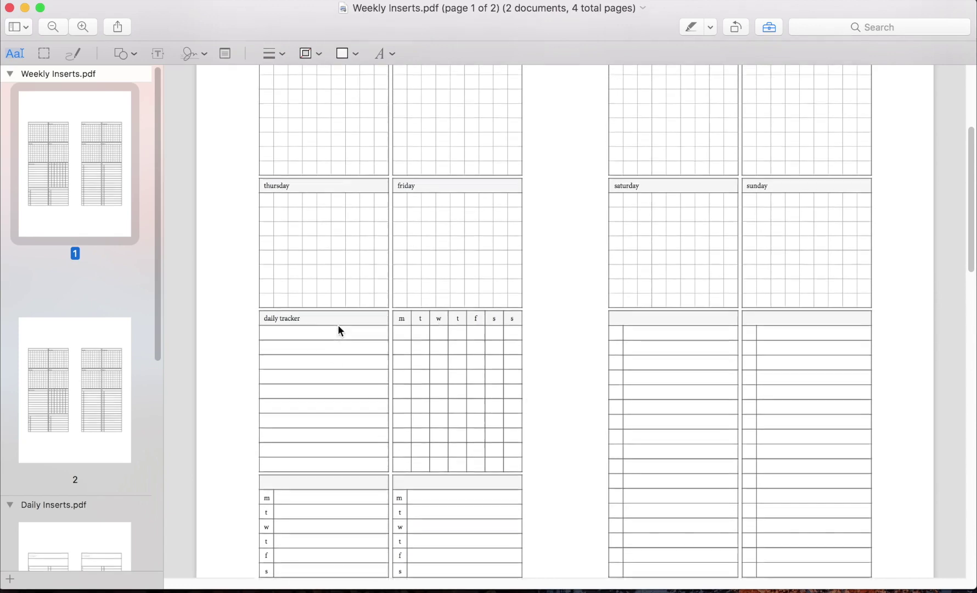
scroll(338, 329, down, 2)
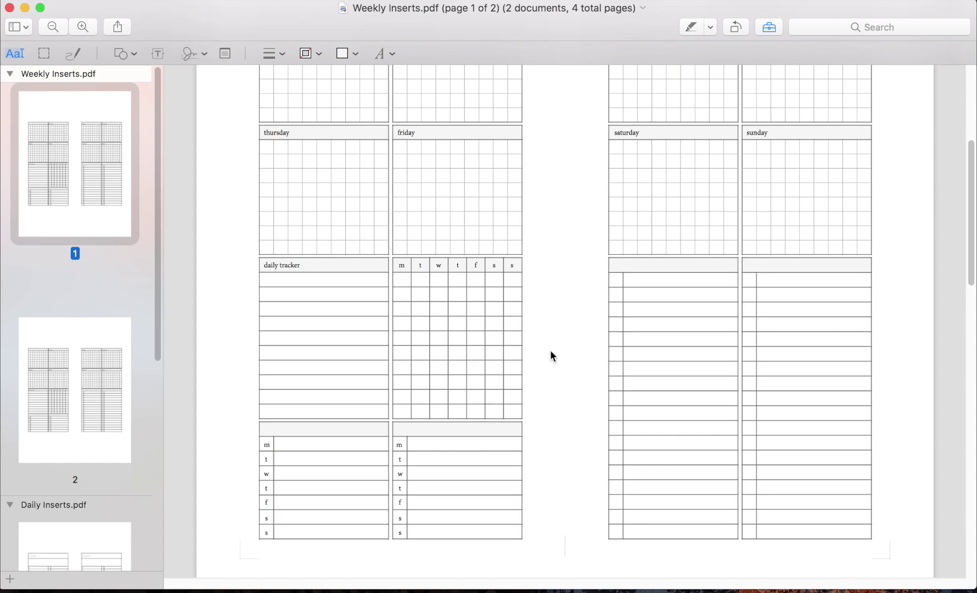
scroll(557, 350, up, 3)
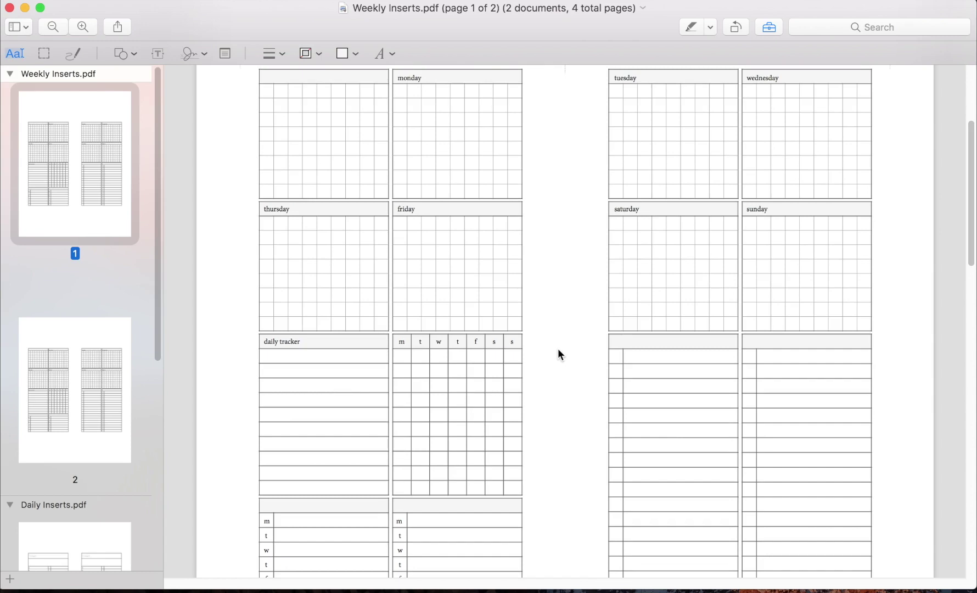
- Insert a rectangle from the Shapes menu and position it at the top centre of page 1
click(135, 54)
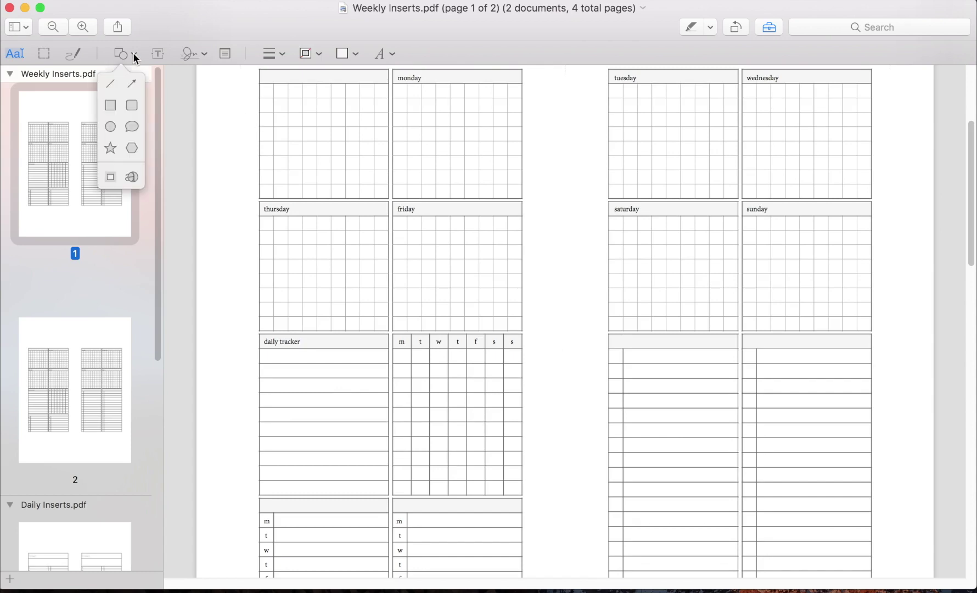
scroll(330, 122, up, 5)
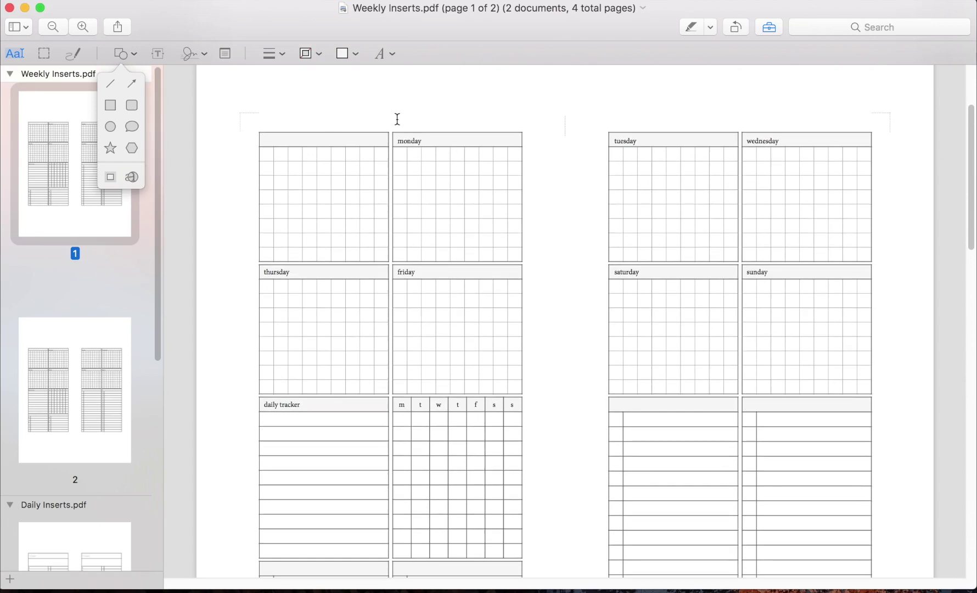
click(122, 52)
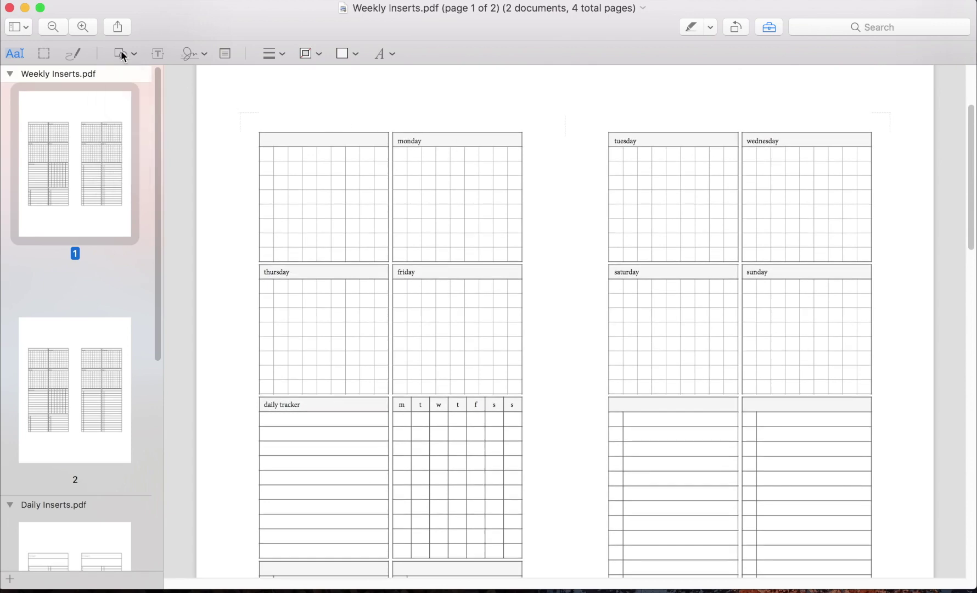
click(135, 54)
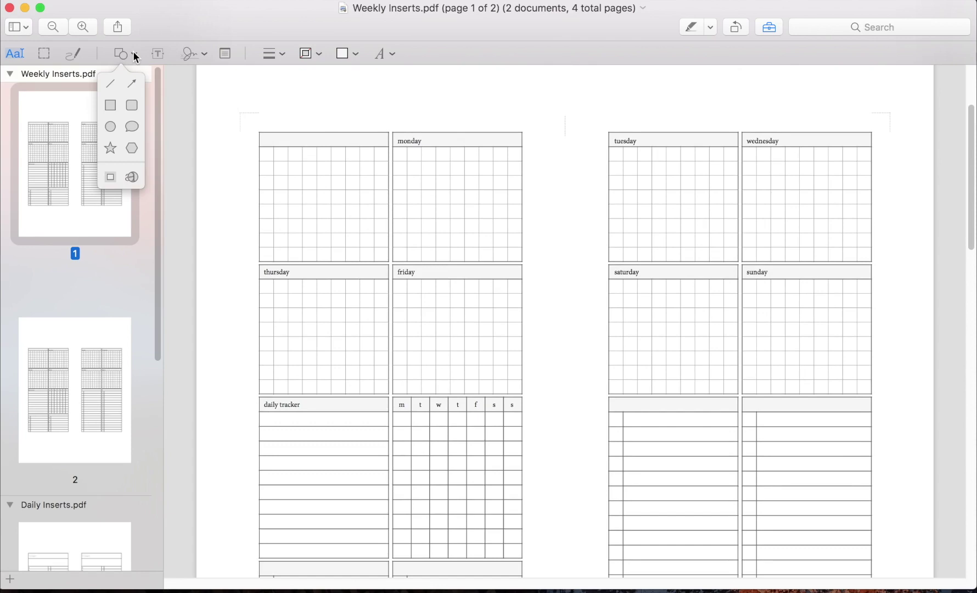
click(110, 109)
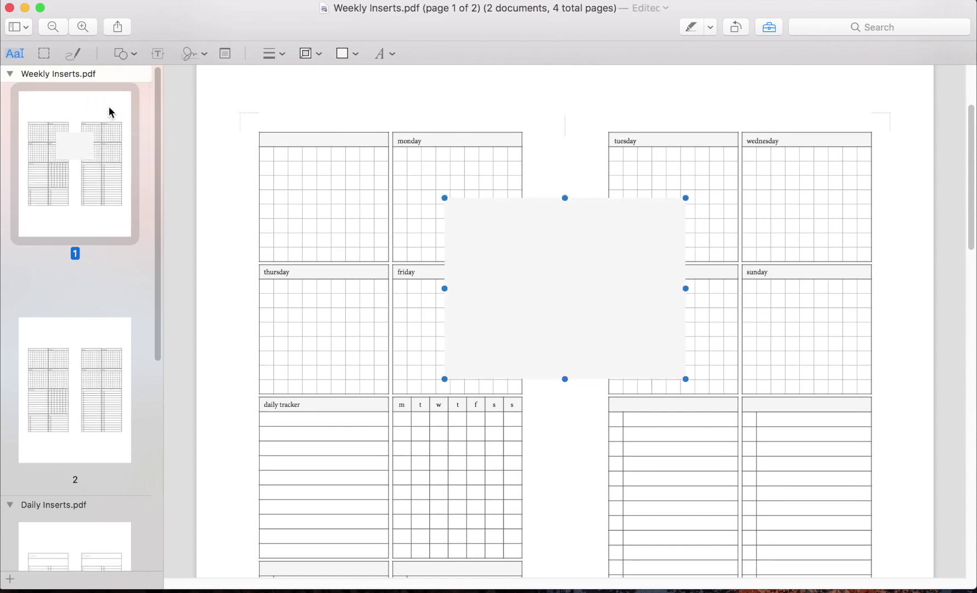
drag(475, 244, 507, 173)
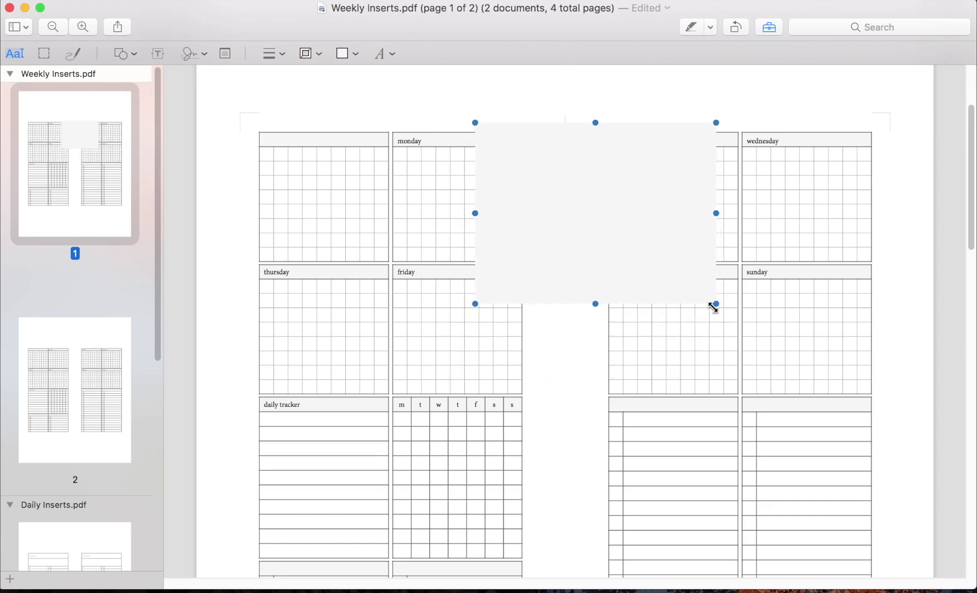
drag(602, 218, 593, 215)
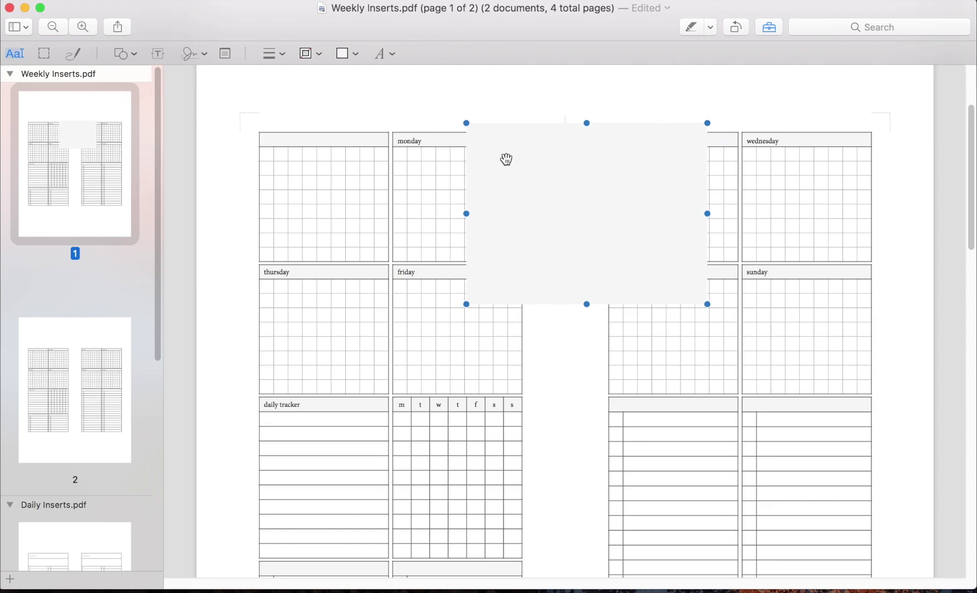
- Fill the rectangle with the header cells' light grey using the Colors eyedropper, then shift it left
click(355, 49)
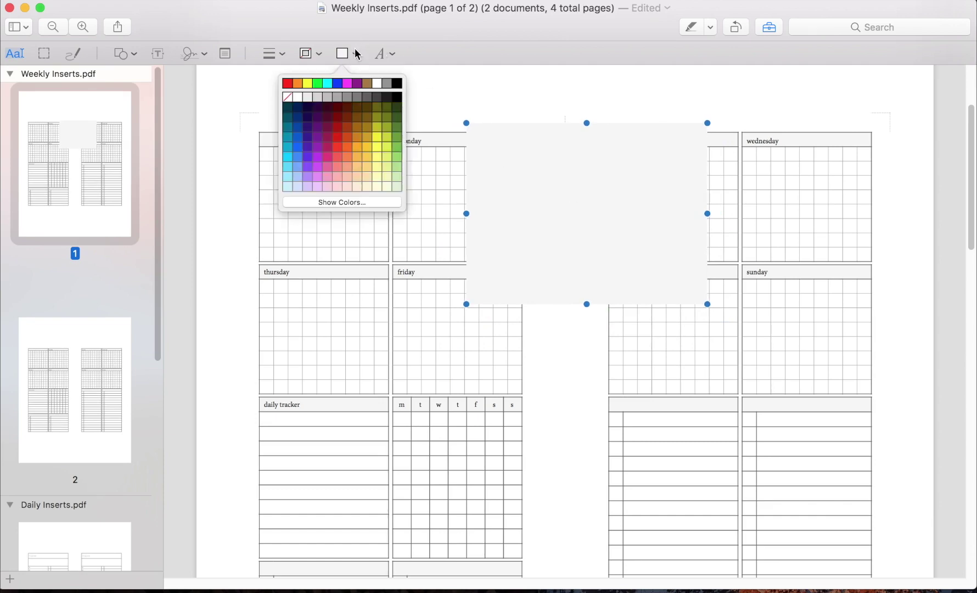
click(429, 45)
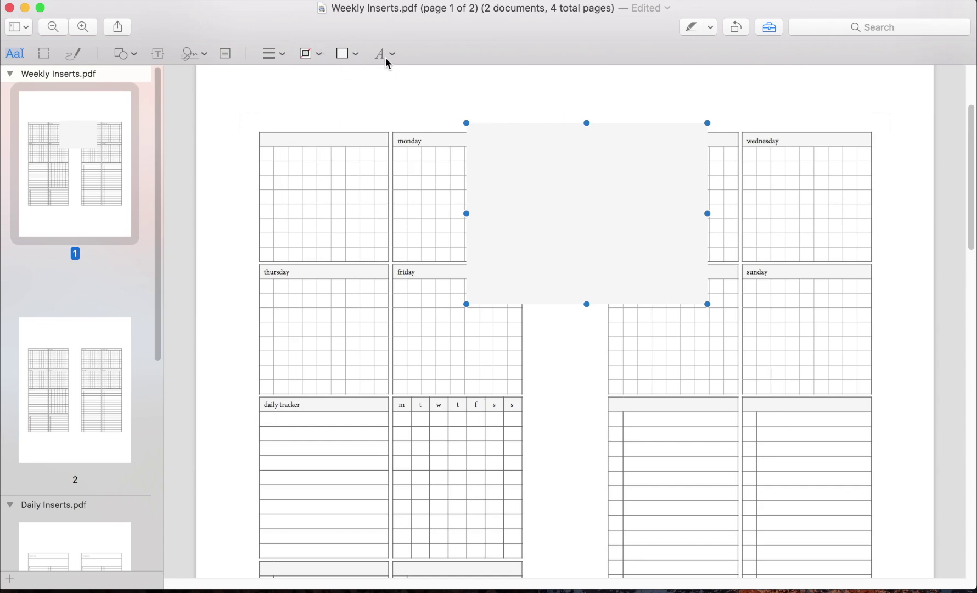
click(355, 53)
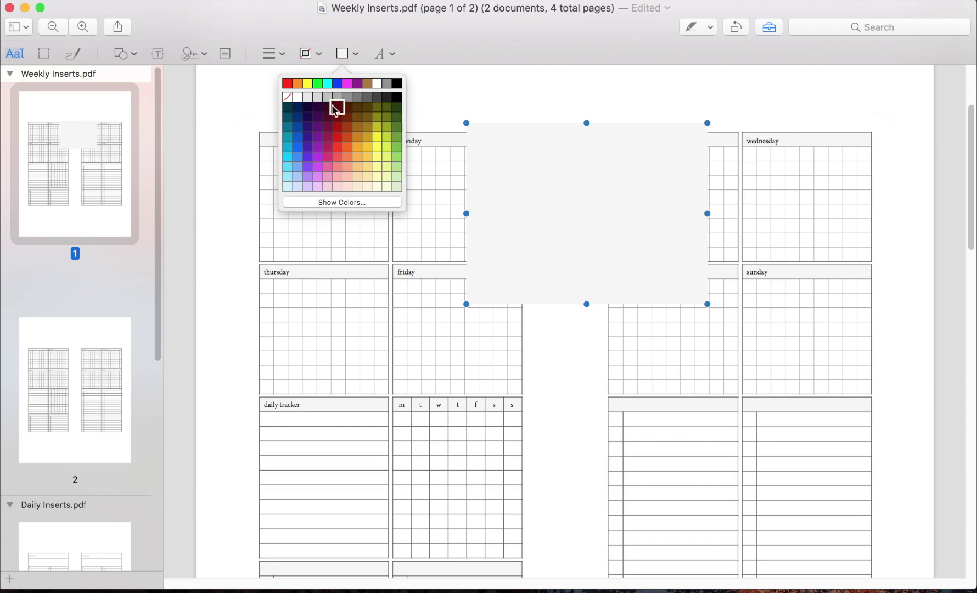
click(328, 203)
drag(716, 167, 739, 99)
mouse_move(660, 189)
mouse_down()
mouse_move(669, 159)
mouse_move(659, 245)
mouse_move(749, 202)
mouse_move(650, 202)
mouse_up()
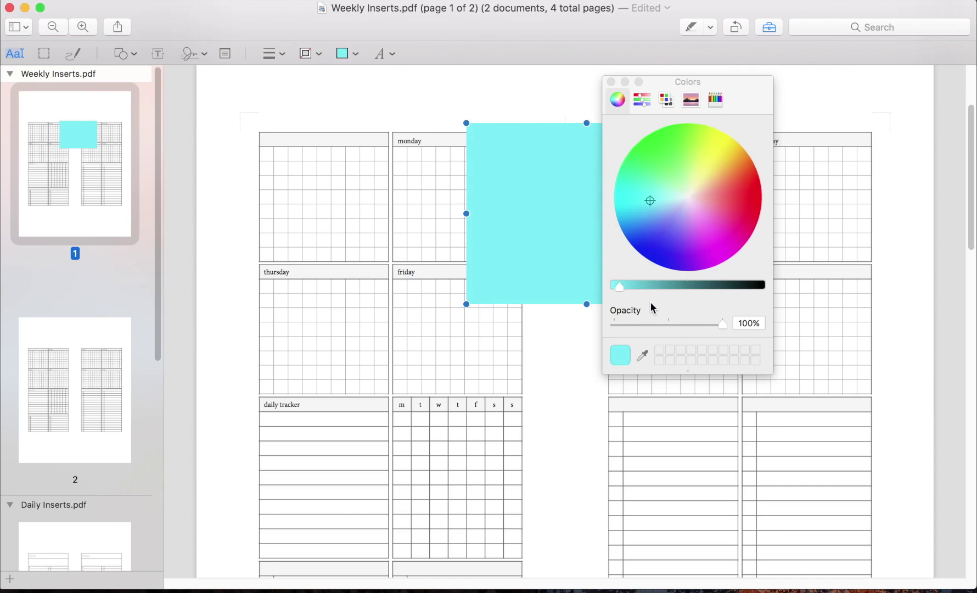
click(643, 357)
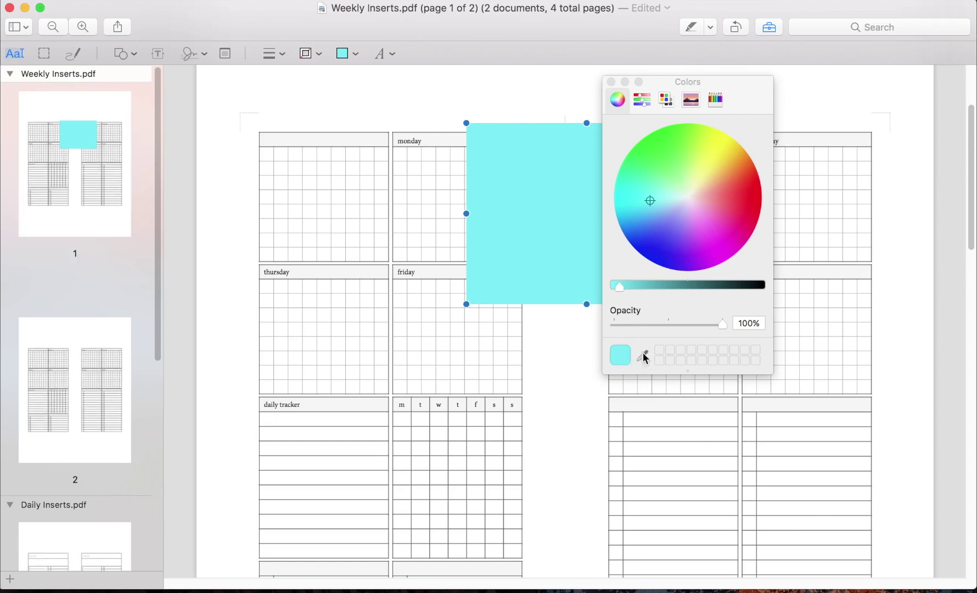
click(642, 354)
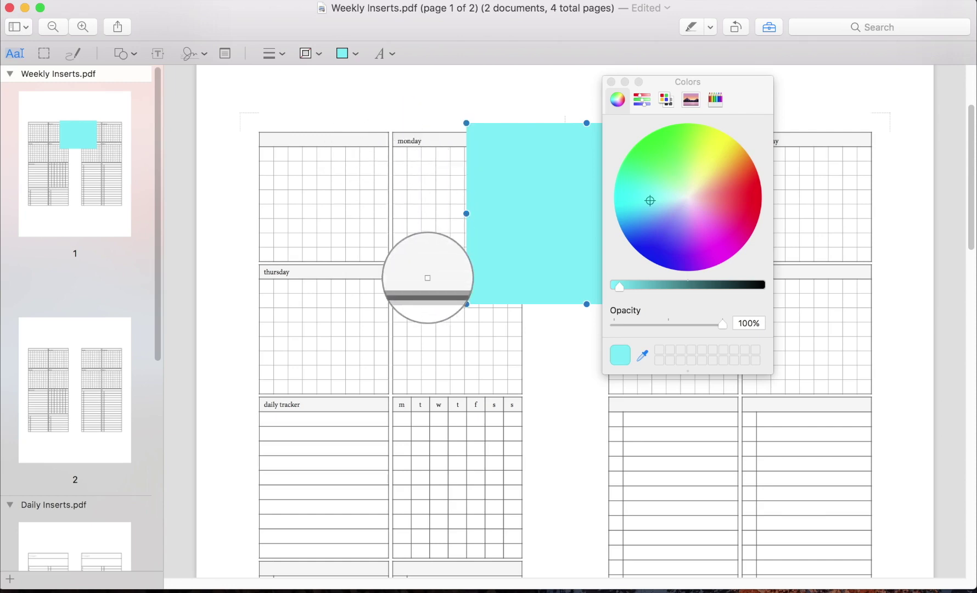
click(426, 139)
drag(493, 150, 449, 163)
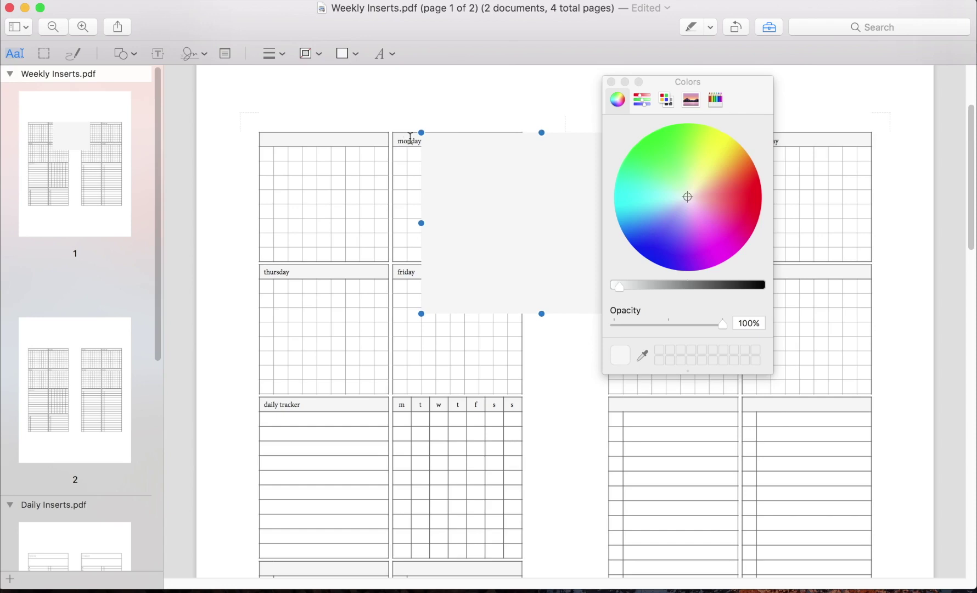
- Resize the grey rectangle into a thin strip covering the monday header label
click(611, 83)
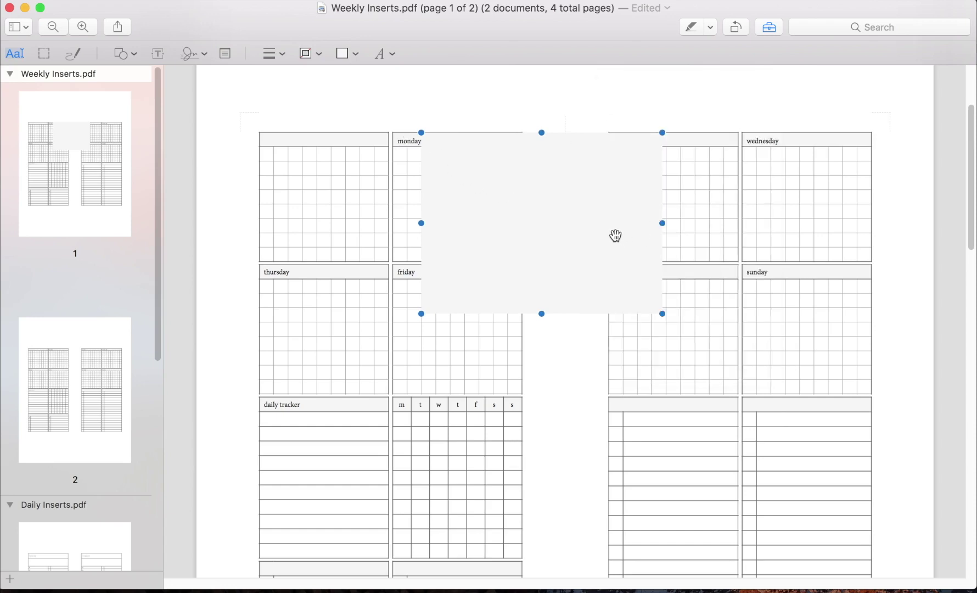
drag(615, 236, 589, 238)
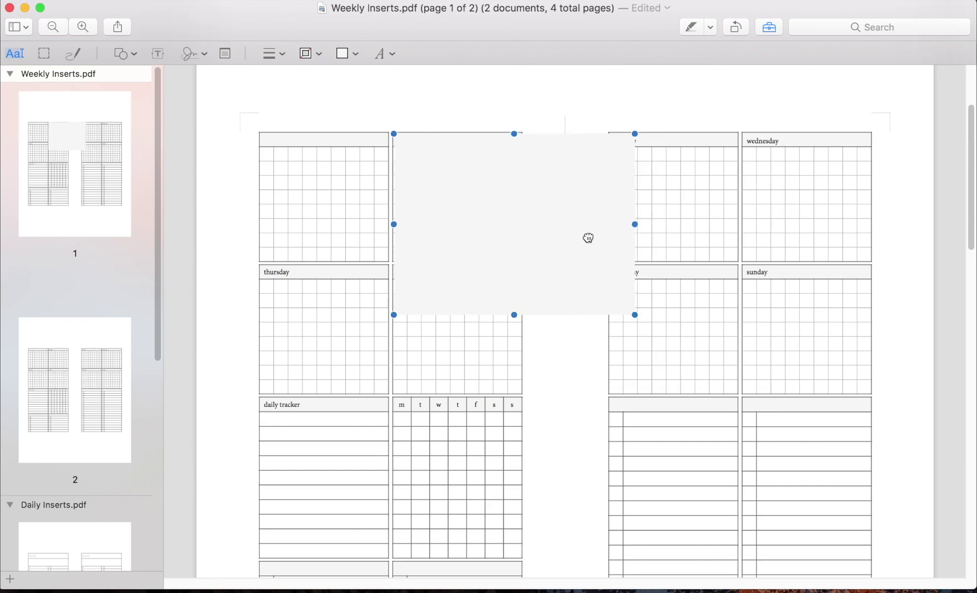
drag(589, 238, 588, 237)
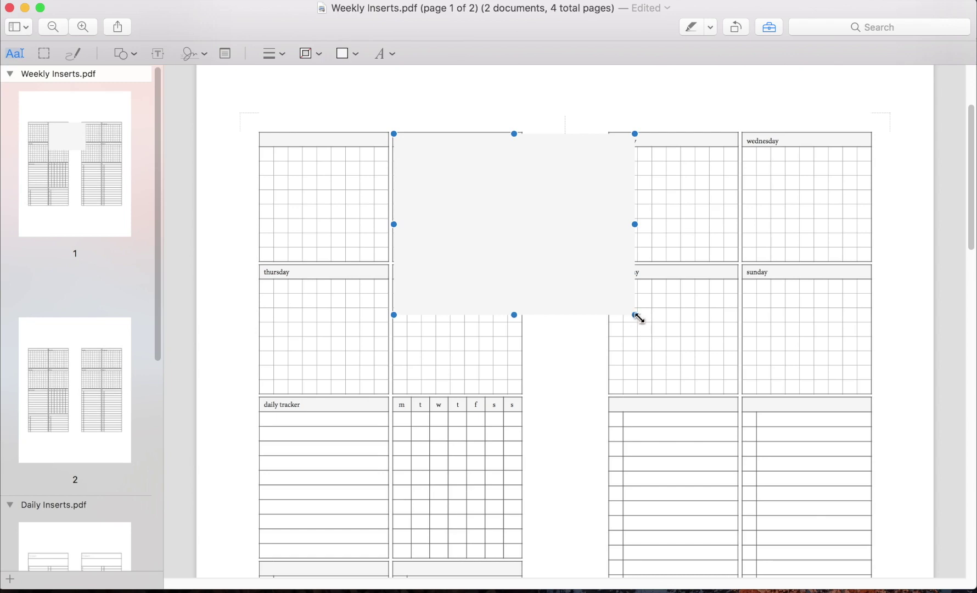
mouse_move(637, 316)
mouse_down()
mouse_move(685, 369)
mouse_move(574, 271)
mouse_move(624, 312)
mouse_up()
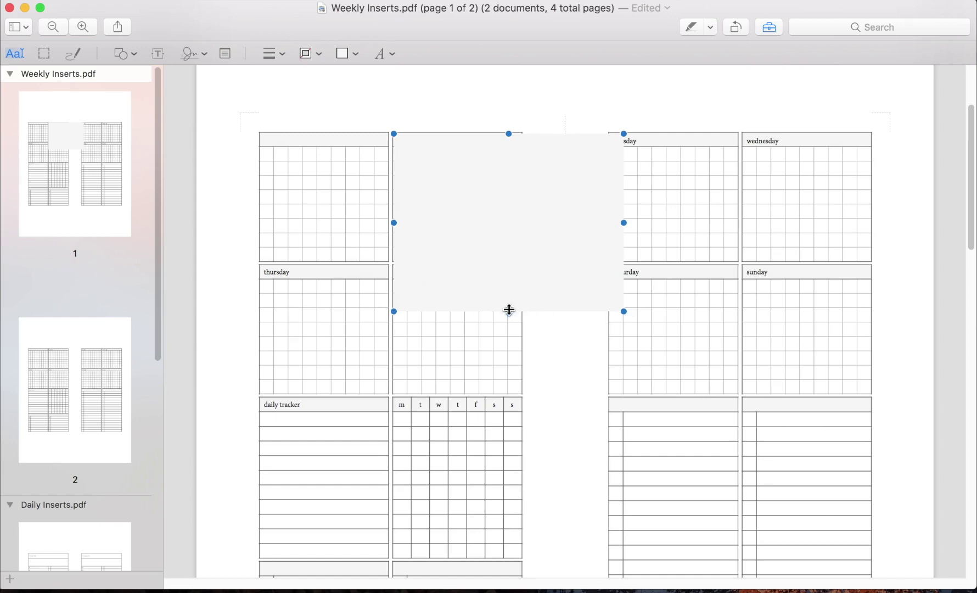
drag(509, 302, 491, 316)
drag(625, 314, 522, 252)
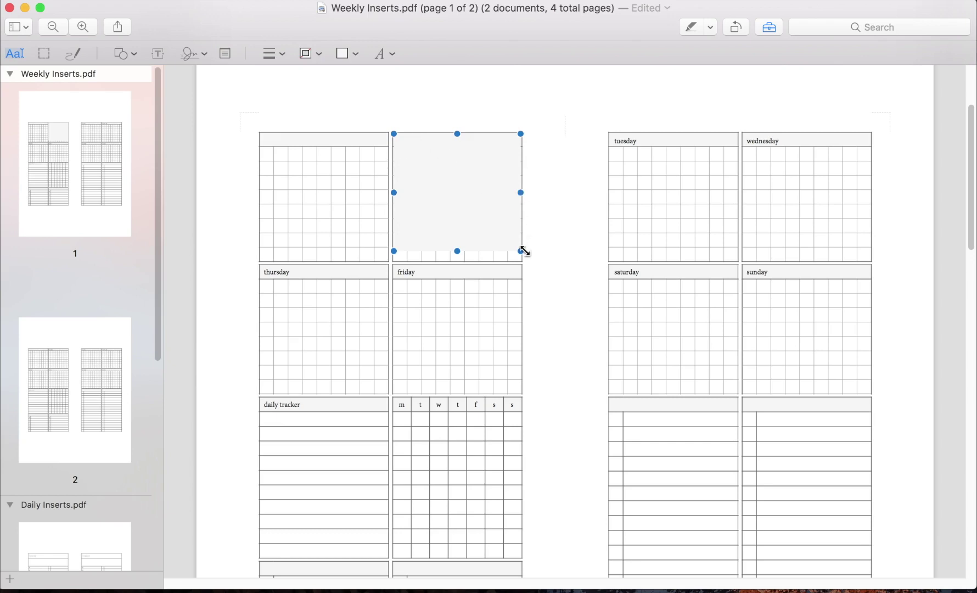
drag(521, 251, 522, 251)
drag(394, 193, 451, 185)
drag(457, 251, 446, 146)
- Insert a new rectangle and shrink it into a strip hiding the friday label
click(552, 217)
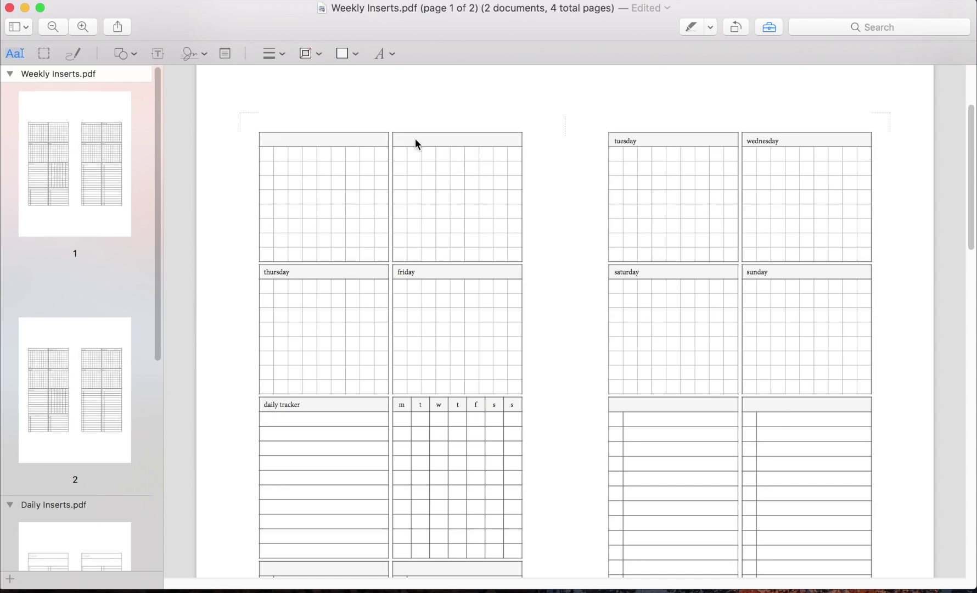
click(120, 54)
click(112, 99)
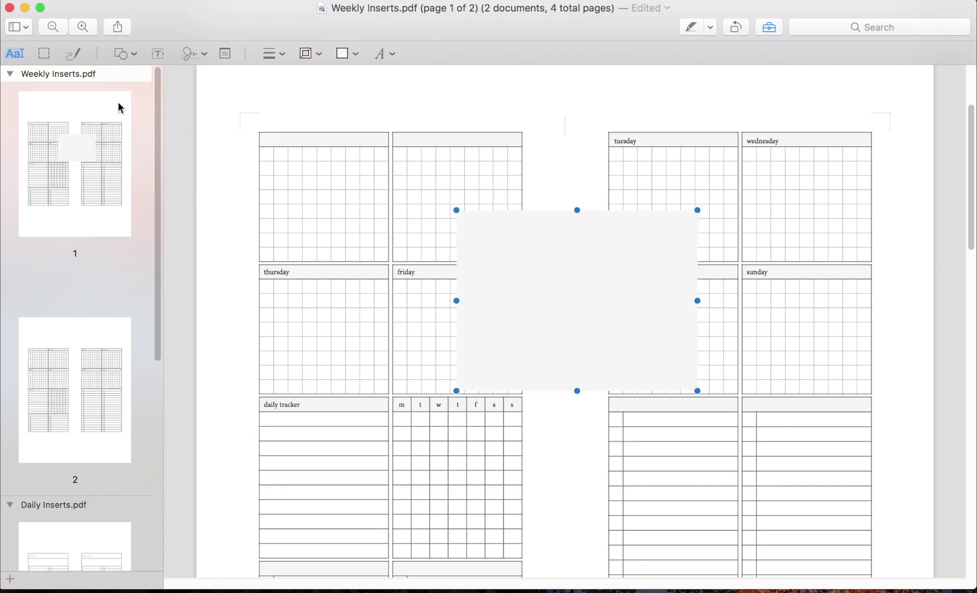
drag(528, 267, 466, 321)
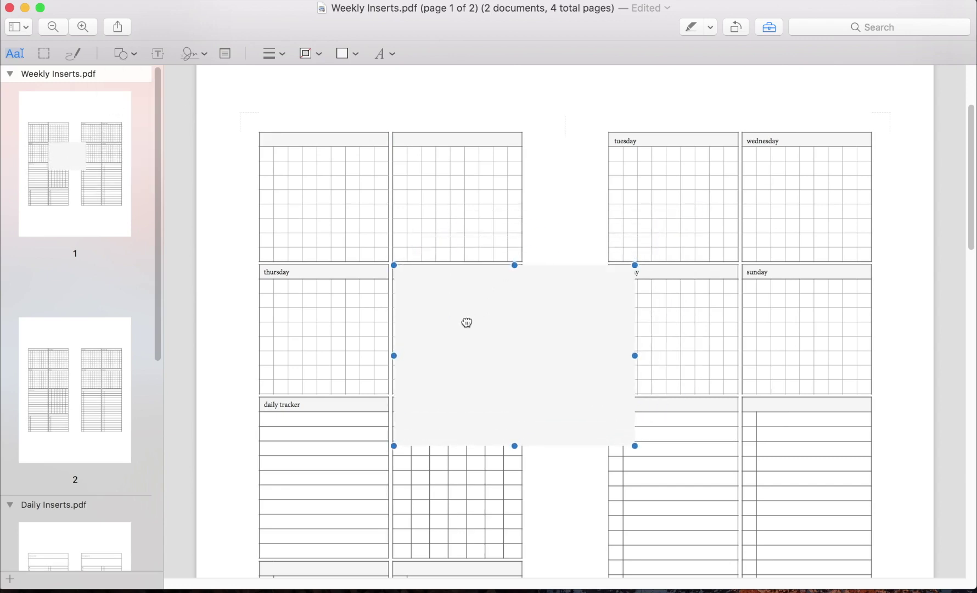
drag(635, 445, 518, 278)
click(564, 286)
- Insert another rectangle, duplicate it for tuesday, and fit the original over the thursday label
click(122, 53)
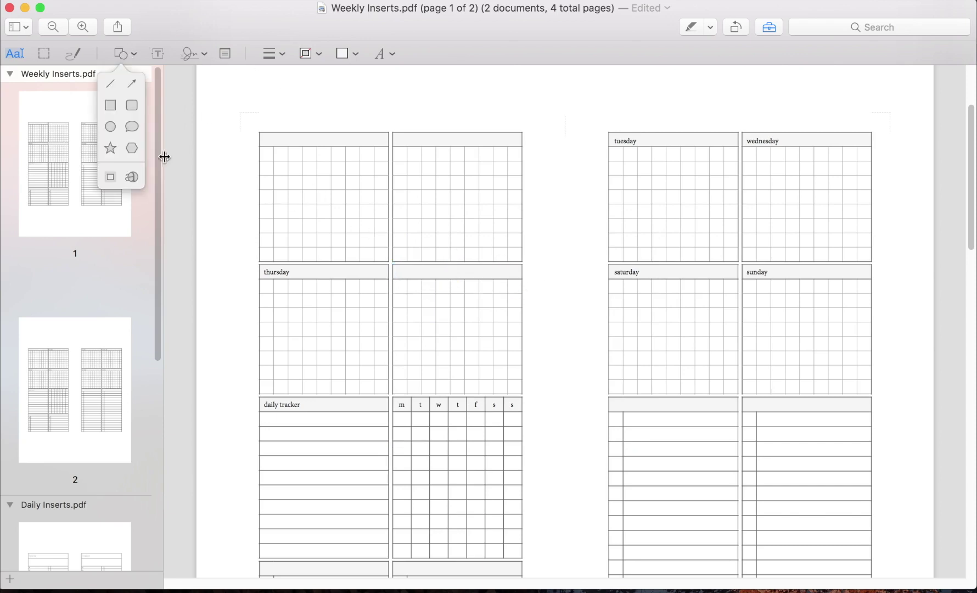
click(111, 105)
drag(497, 330, 363, 265)
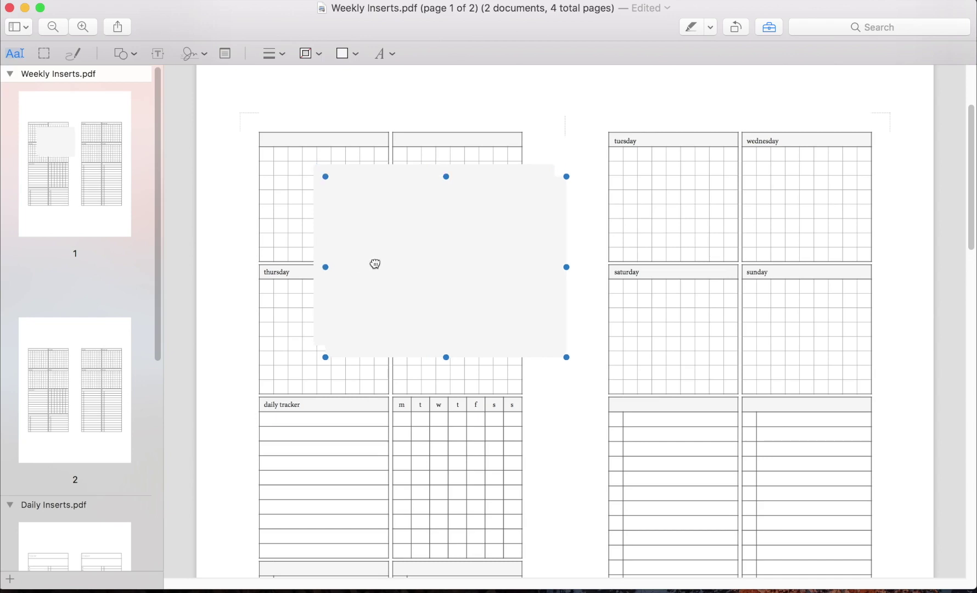
drag(377, 264, 651, 228)
drag(421, 246, 372, 346)
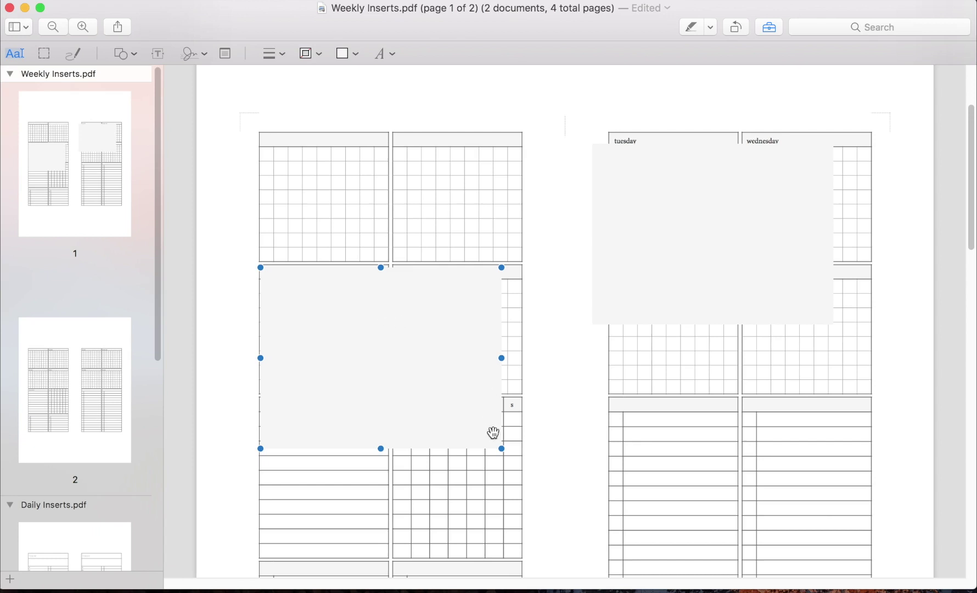
drag(501, 449, 386, 277)
click(335, 303)
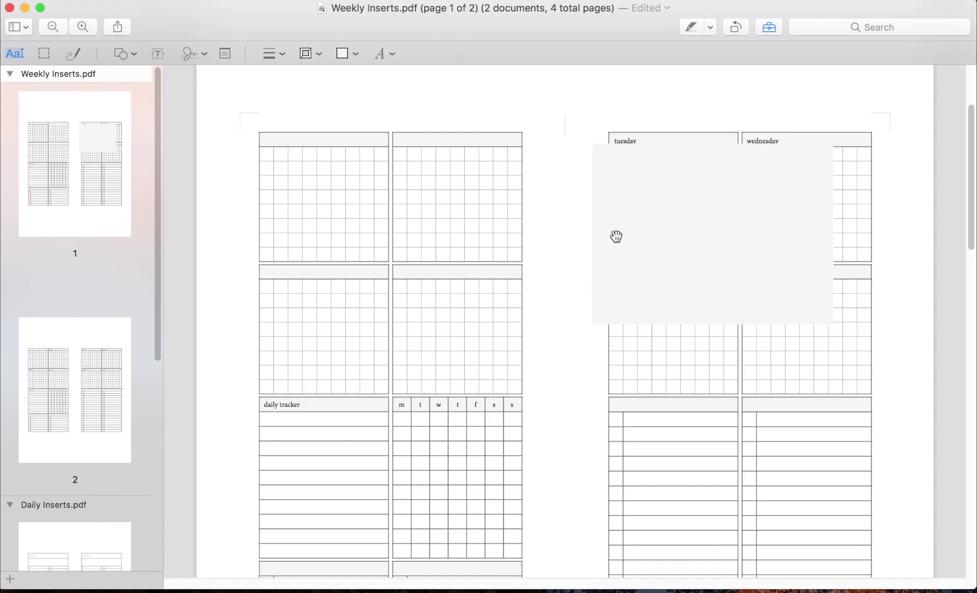
- Resize the copied strip to cover the remaining header labels
drag(650, 235, 586, 288)
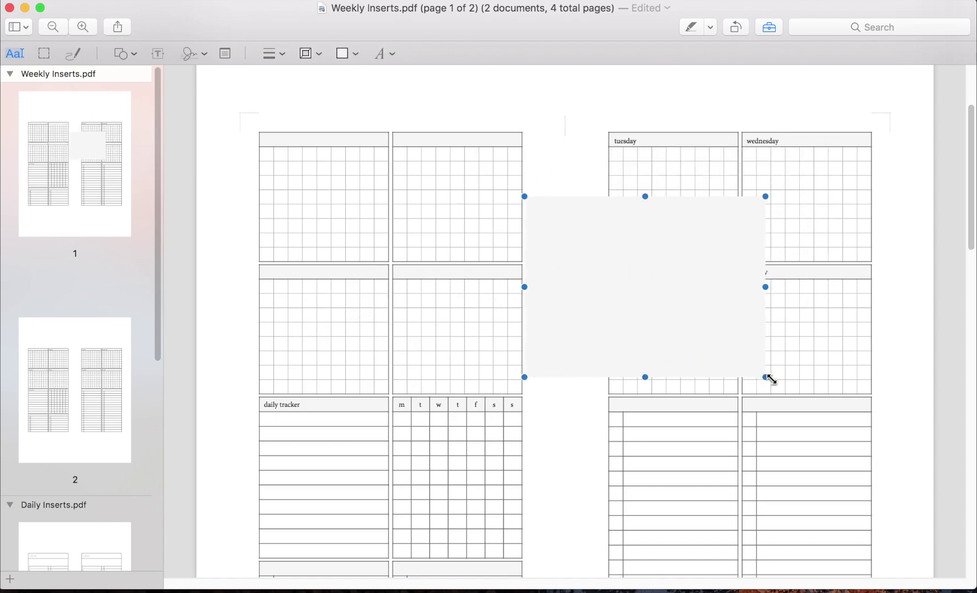
drag(769, 377, 698, 149)
key(super+z)
drag(517, 271, 288, 411)
scroll(316, 342, down, 2)
scroll(557, 332, up, 2)
click(557, 332)
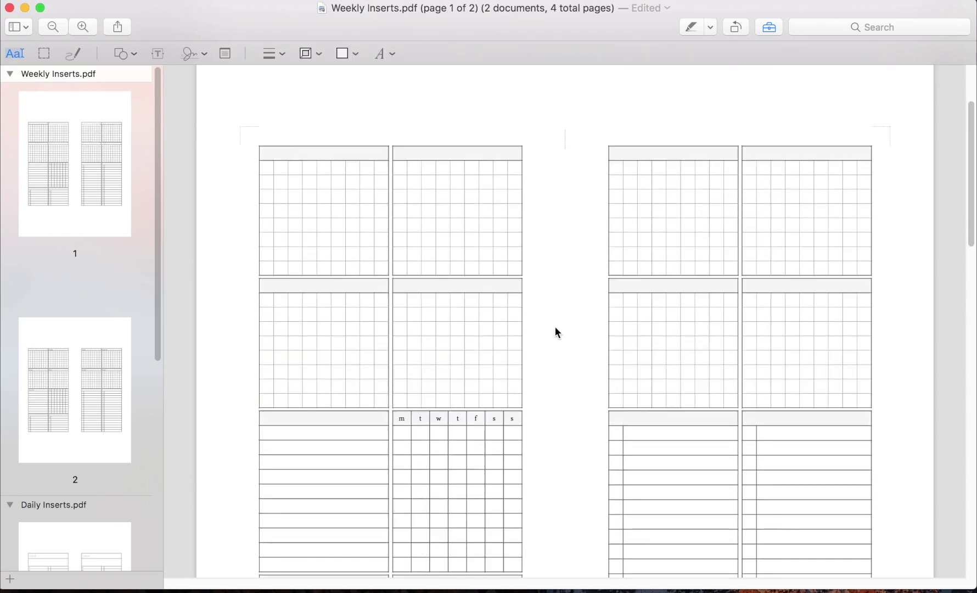
scroll(555, 328, down, 2)
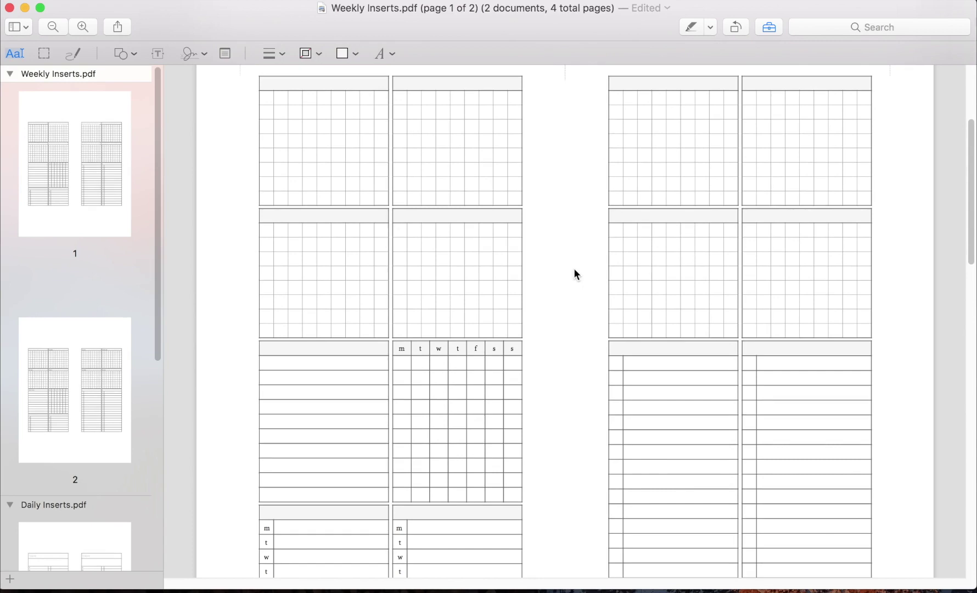
- Change the text font from Pupcat to Alberto in Text Style settings
click(384, 57)
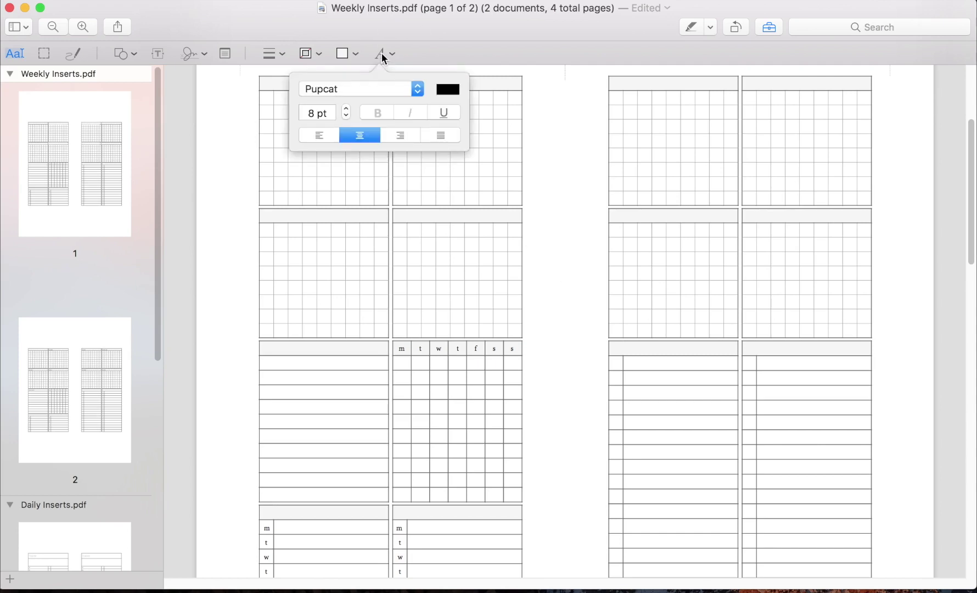
click(384, 58)
click(387, 58)
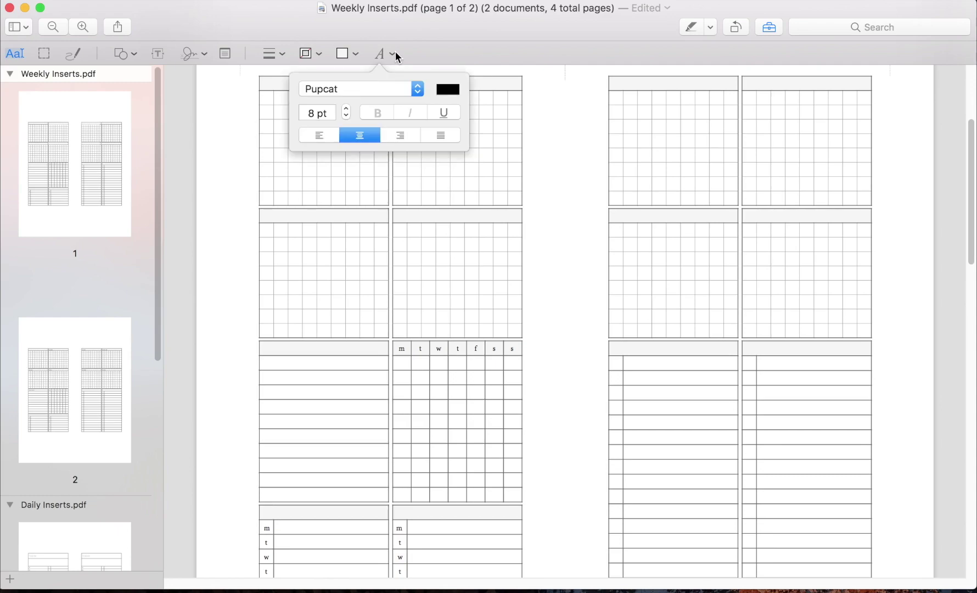
click(375, 88)
scroll(370, 116, up, 10)
scroll(370, 114, up, 8)
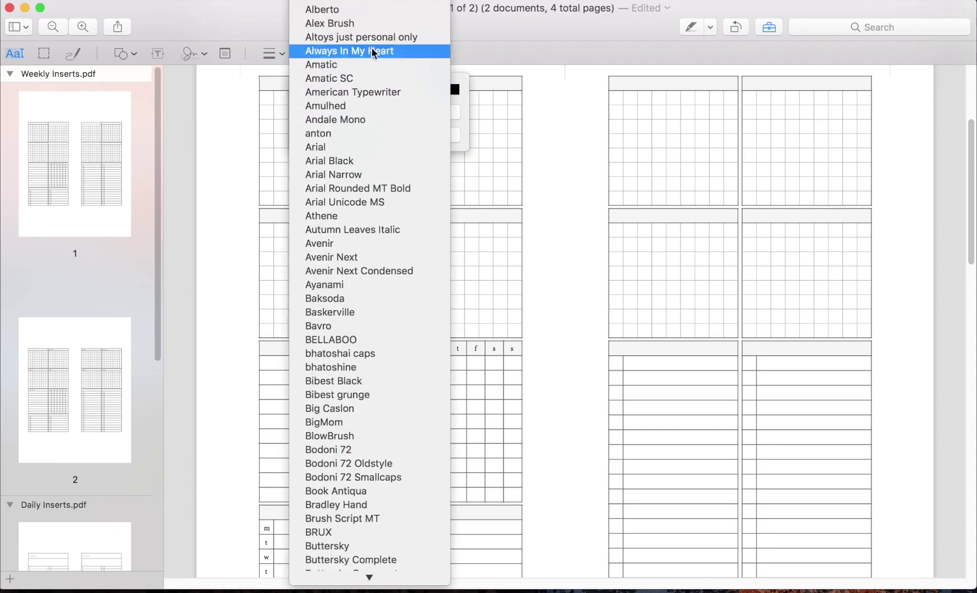
click(375, 10)
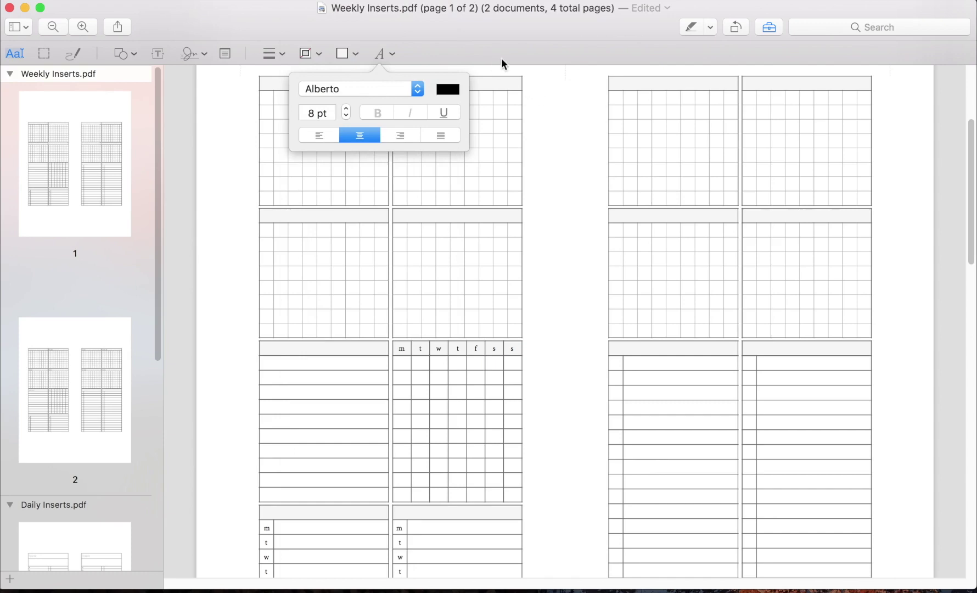
click(519, 75)
scroll(502, 110, up, 3)
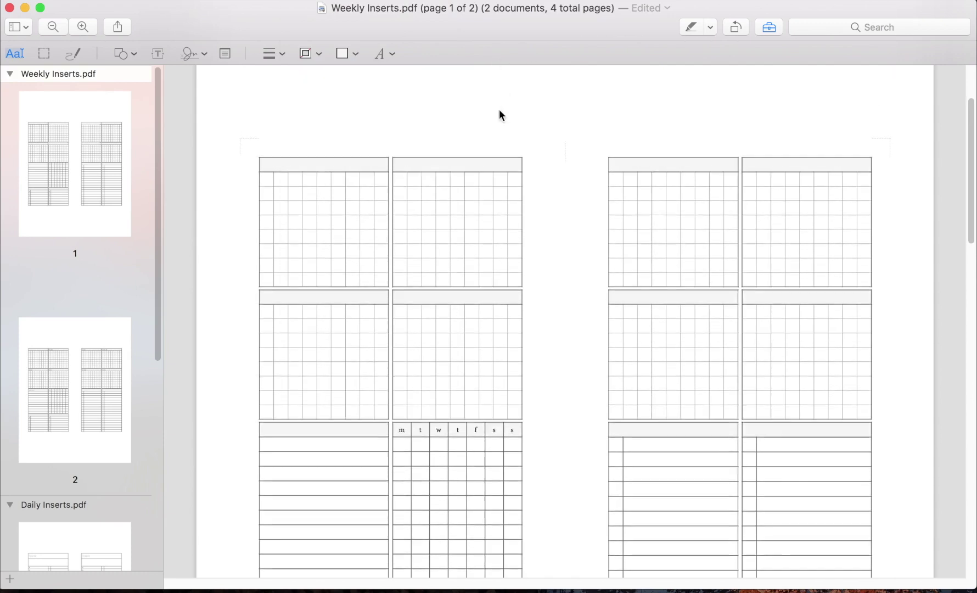
- Add an empty text box at the top of page 1 above the second grid
click(398, 165)
click(409, 139)
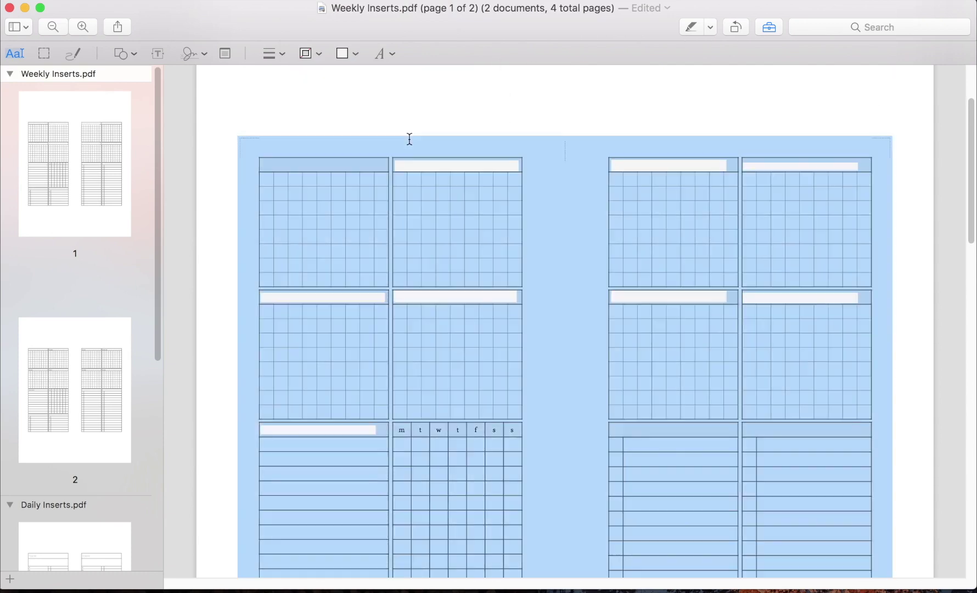
click(409, 151)
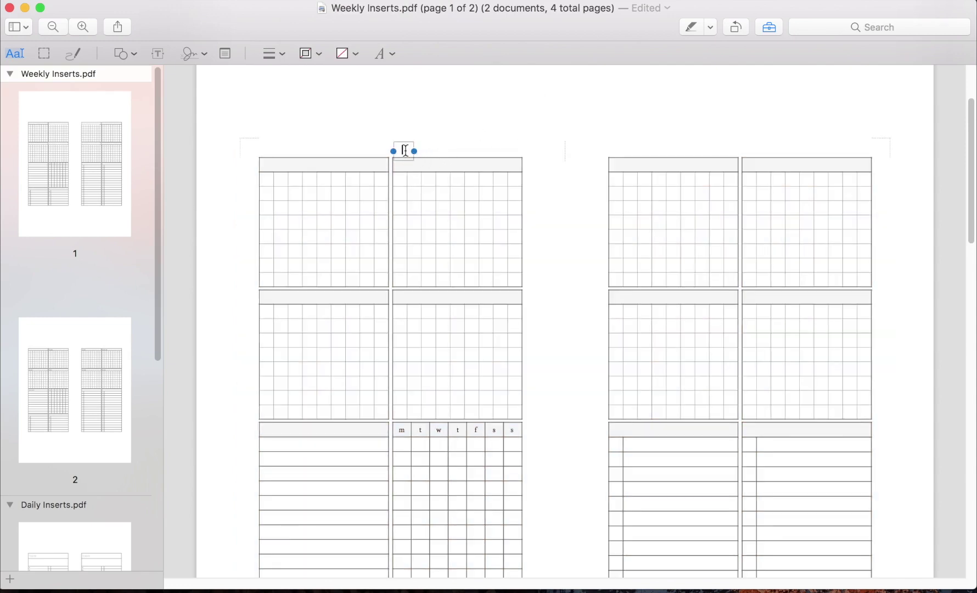
click(406, 151)
click(406, 150)
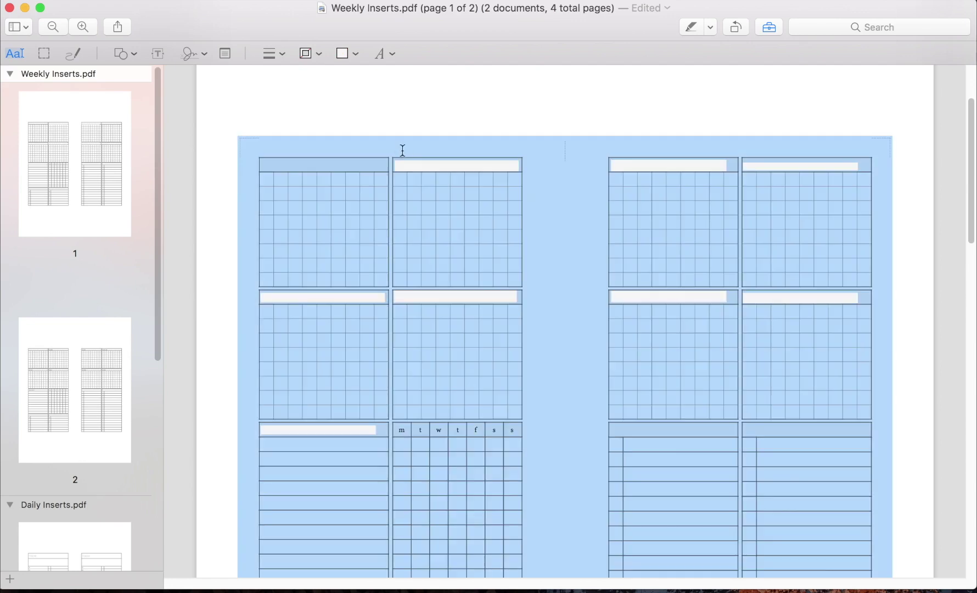
click(403, 150)
click(412, 150)
click(409, 148)
click(407, 148)
click(407, 150)
click(409, 151)
click(417, 146)
click(402, 150)
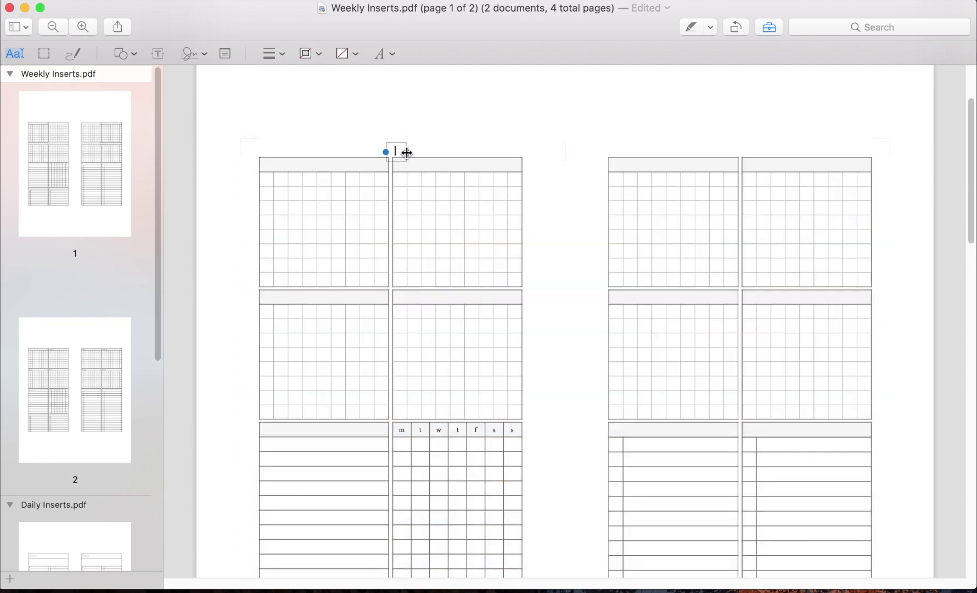
mouse_move(407, 152)
mouse_down()
mouse_move(421, 152)
mouse_move(416, 142)
mouse_up()
- Create a header text box and replace its placeholder text with 'MONDAY'
click(385, 53)
click(551, 81)
click(406, 147)
drag(405, 152, 522, 151)
text(SDFDSF)
click(426, 121)
drag(405, 152, 405, 144)
double_click(405, 144)
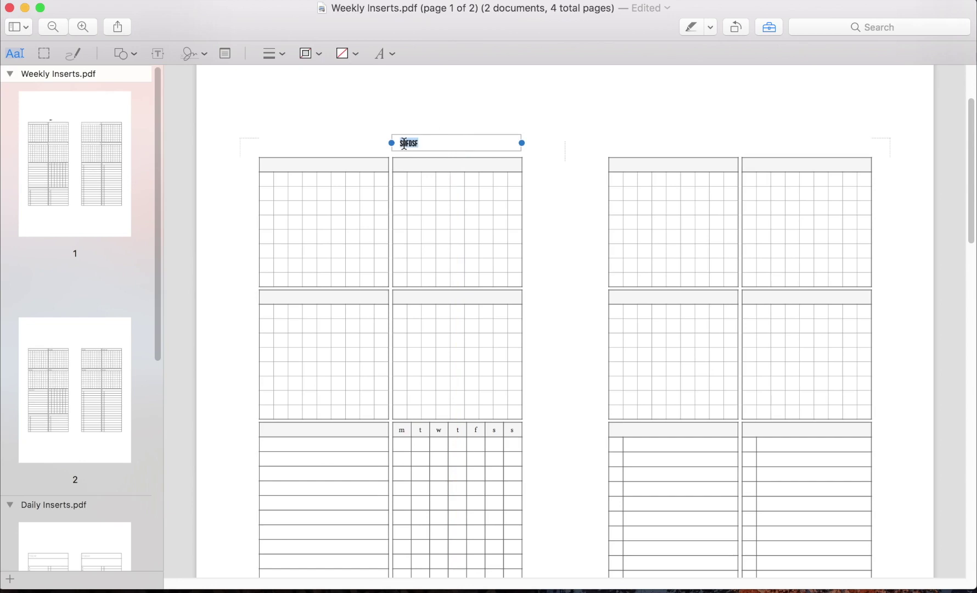
text(MONDAY)
click(449, 128)
- Widen the MONDAY label's box slightly and move it down into the header cell
drag(410, 146, 413, 152)
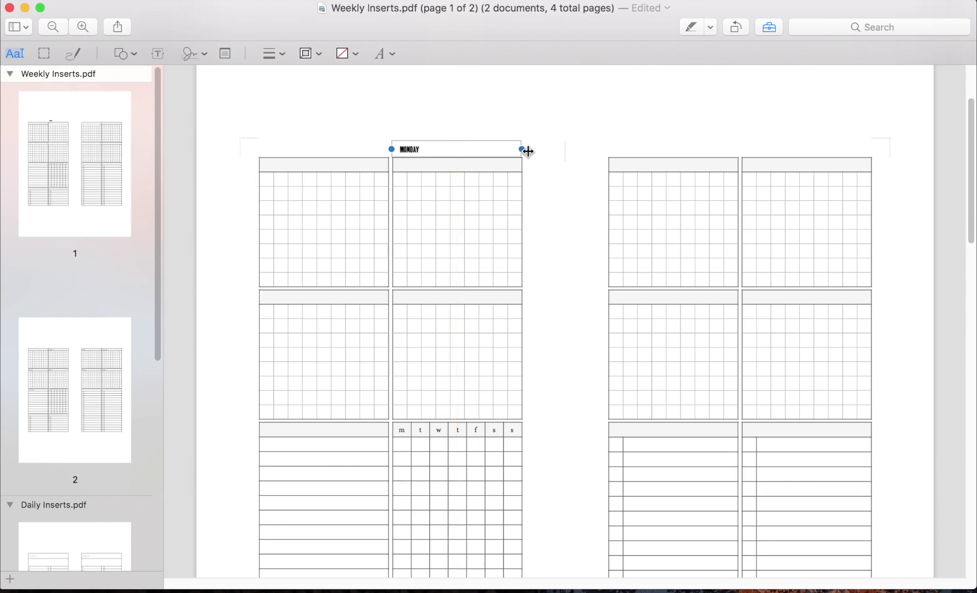
drag(525, 151, 521, 150)
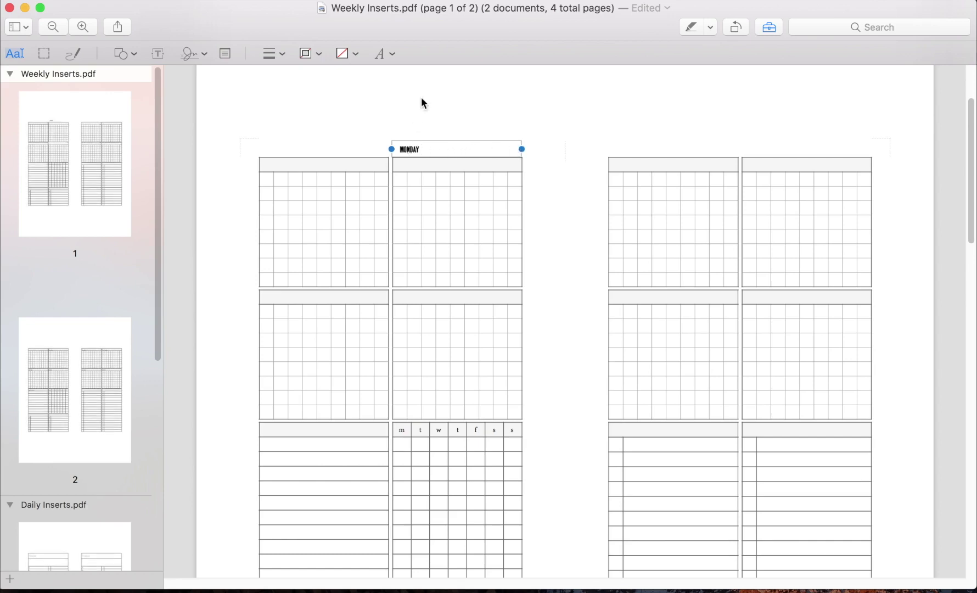
mouse_move(406, 148)
mouse_down()
mouse_move(414, 166)
mouse_move(406, 137)
mouse_move(413, 165)
mouse_up()
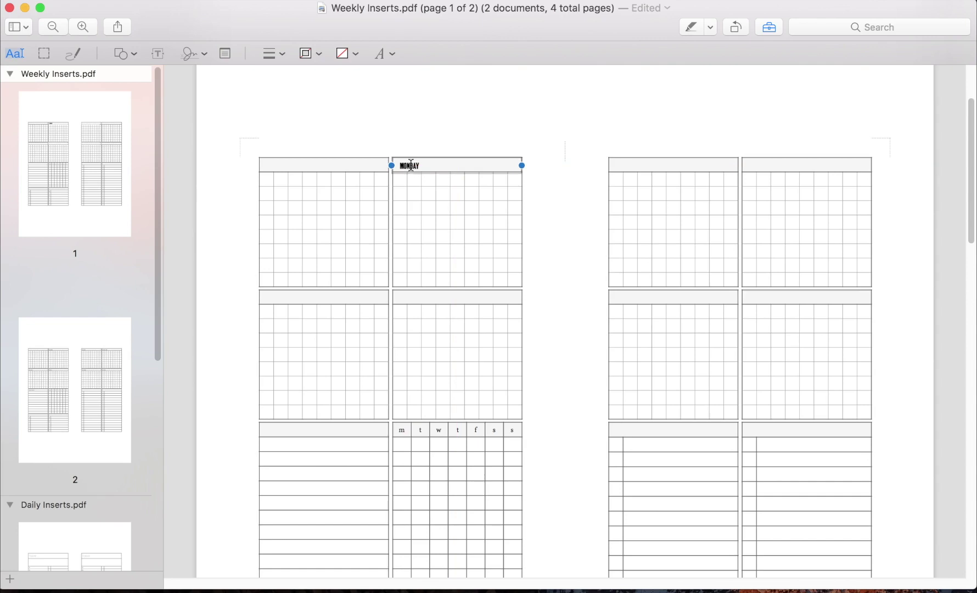
click(410, 163)
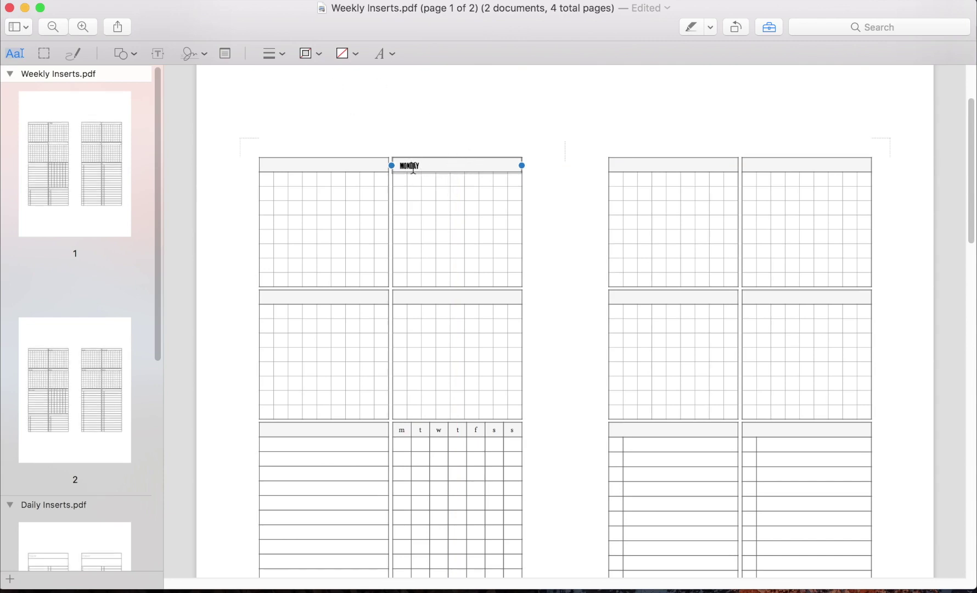
click(391, 51)
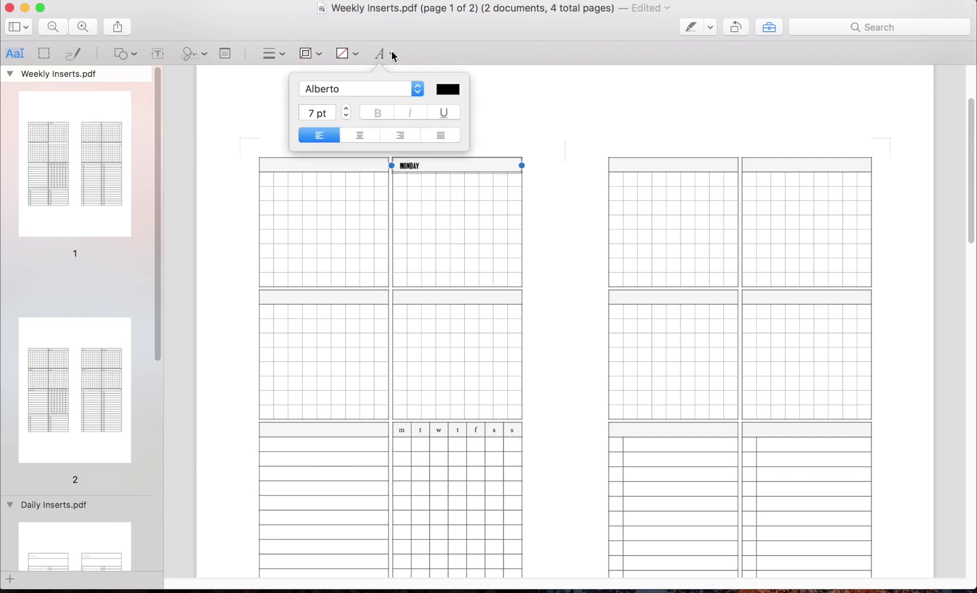
- Centre-align the label text and change its font to Arial
click(360, 136)
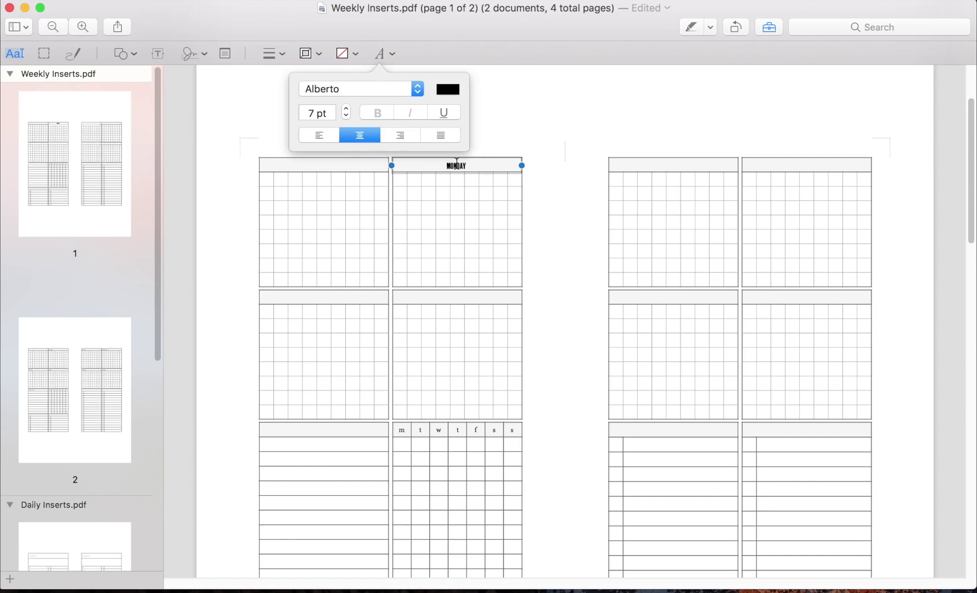
click(316, 113)
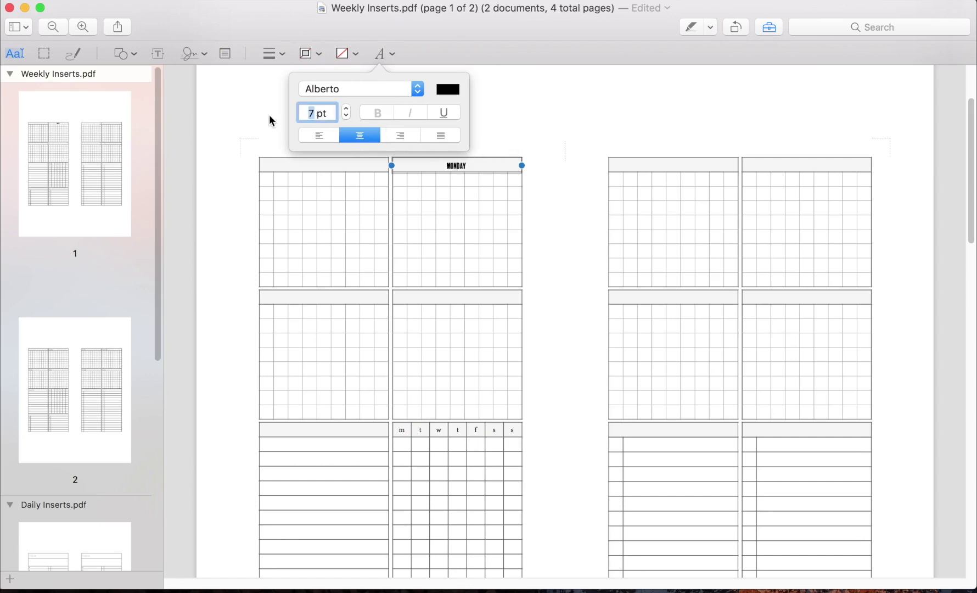
text(8)
key(Return)
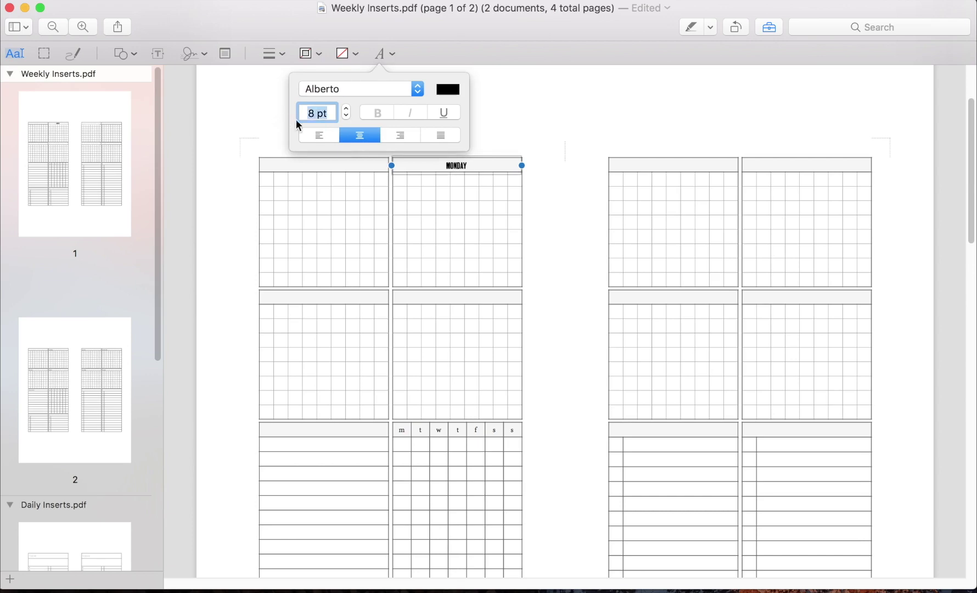
text(10)
key(Return)
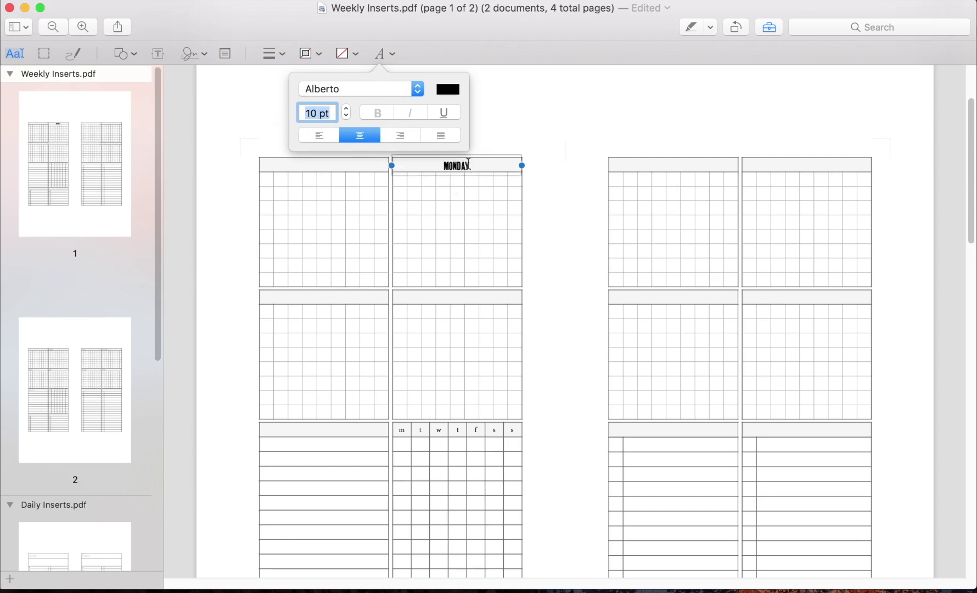
click(417, 90)
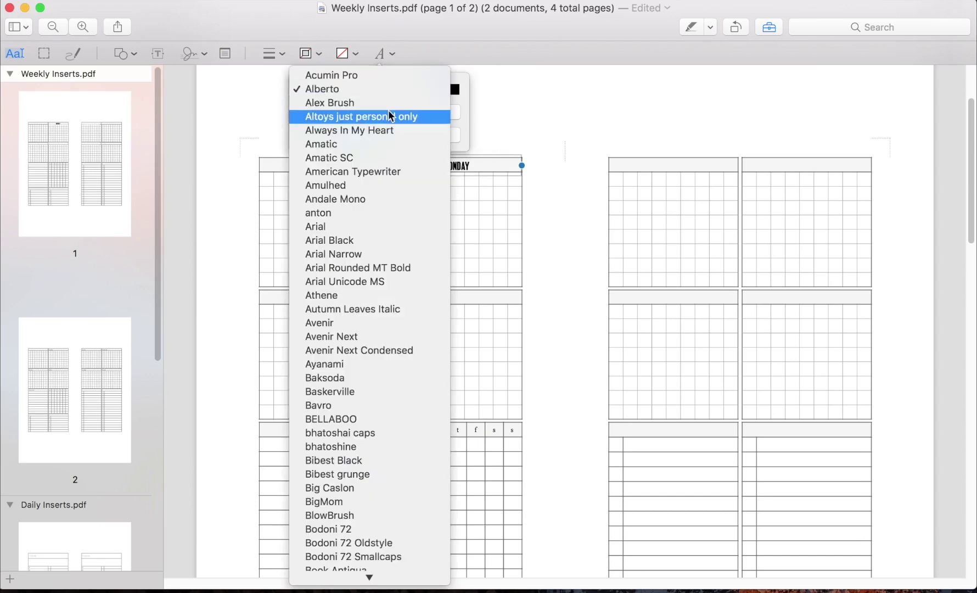
click(348, 230)
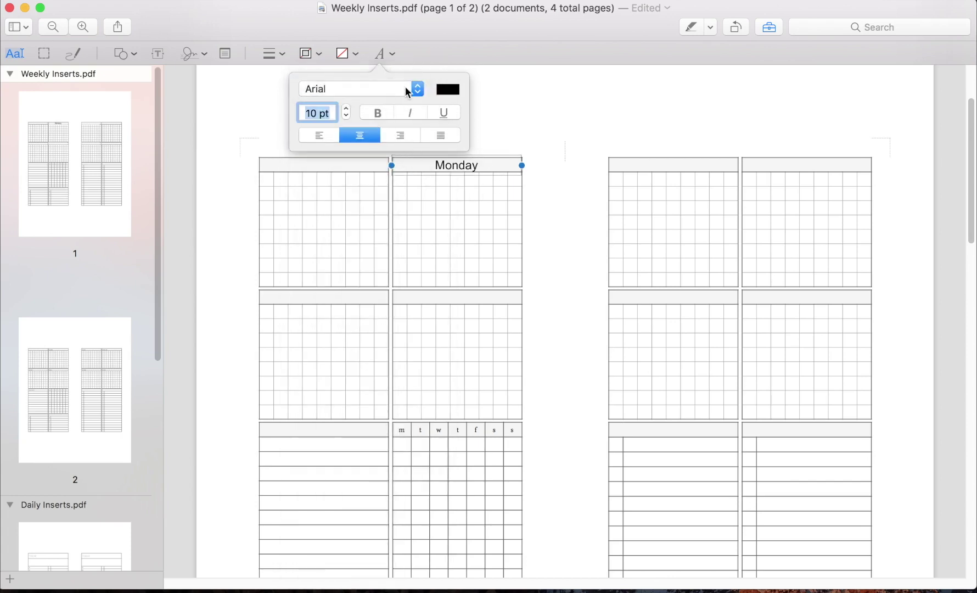
click(408, 92)
click(352, 92)
click(318, 91)
click(306, 91)
text(h)
- Try 10 pt and 9.5 pt sizes for the label and nudge it into position
click(576, 131)
click(460, 167)
click(384, 53)
double_click(314, 113)
text(10)
click(505, 139)
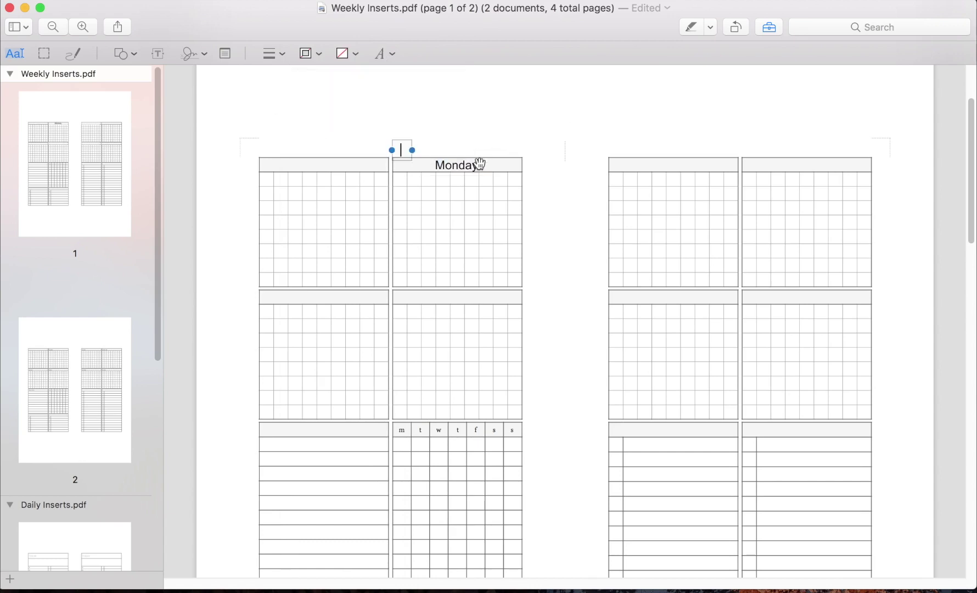
drag(454, 165, 460, 167)
click(382, 54)
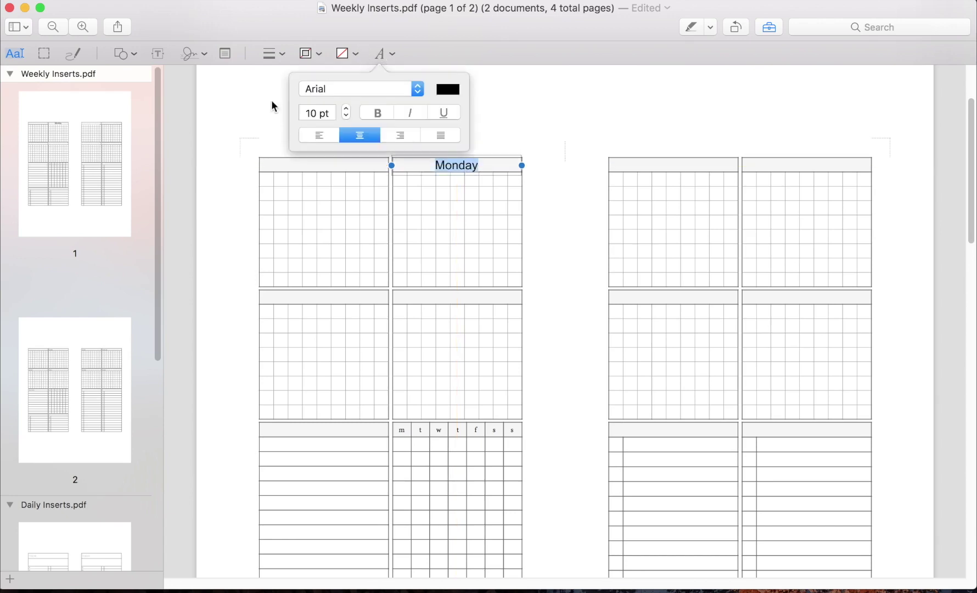
double_click(309, 113)
text(9.5)
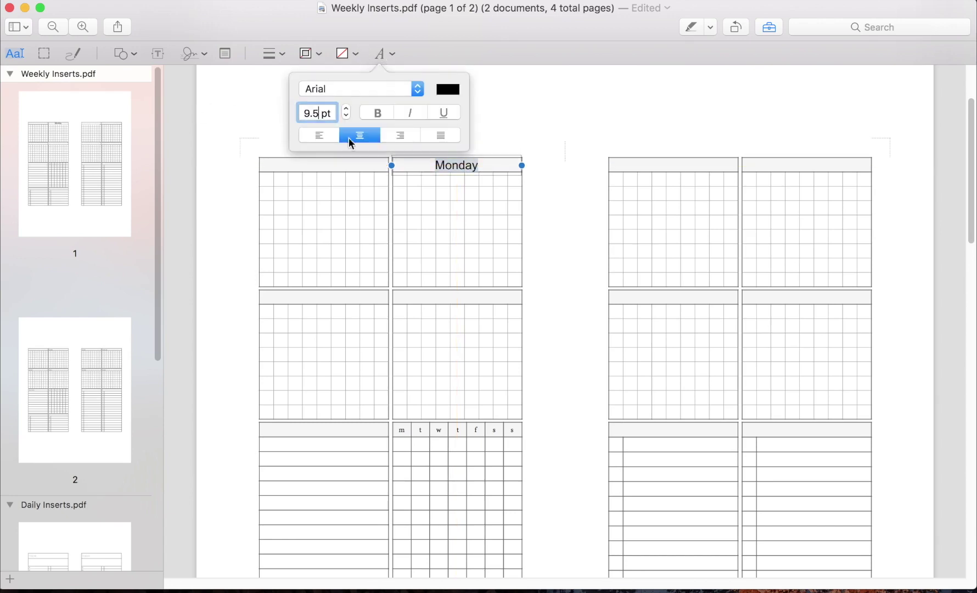
click(536, 136)
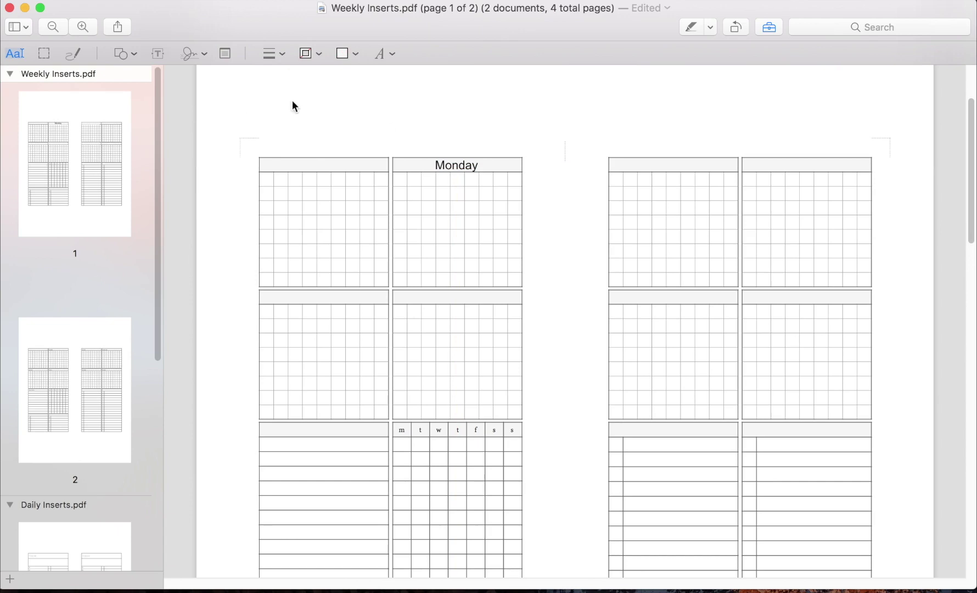
- Set the Monday label's font size to 9 pt
click(384, 51)
double_click(318, 118)
text(9)
key(Return)
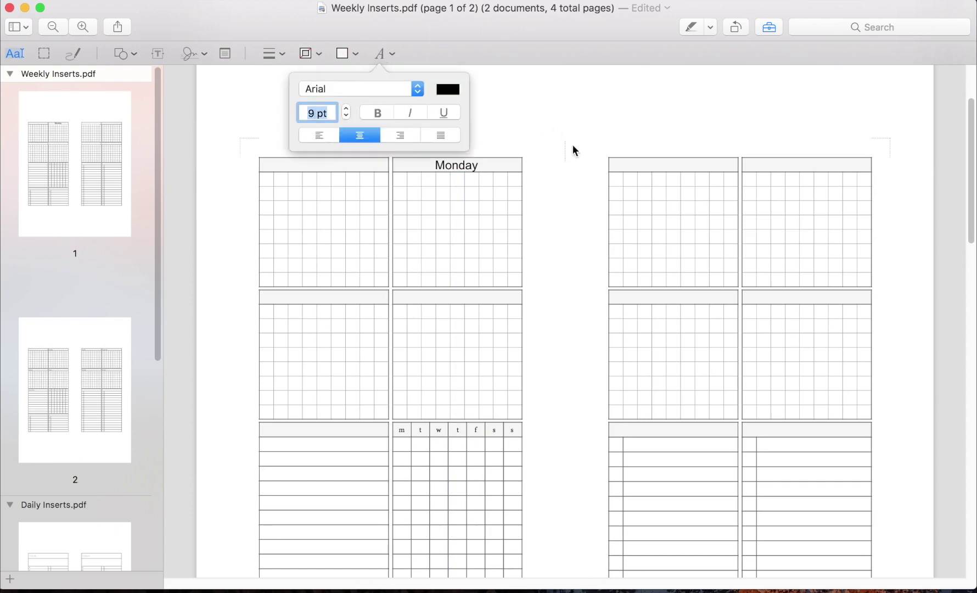
click(565, 148)
double_click(460, 166)
click(387, 55)
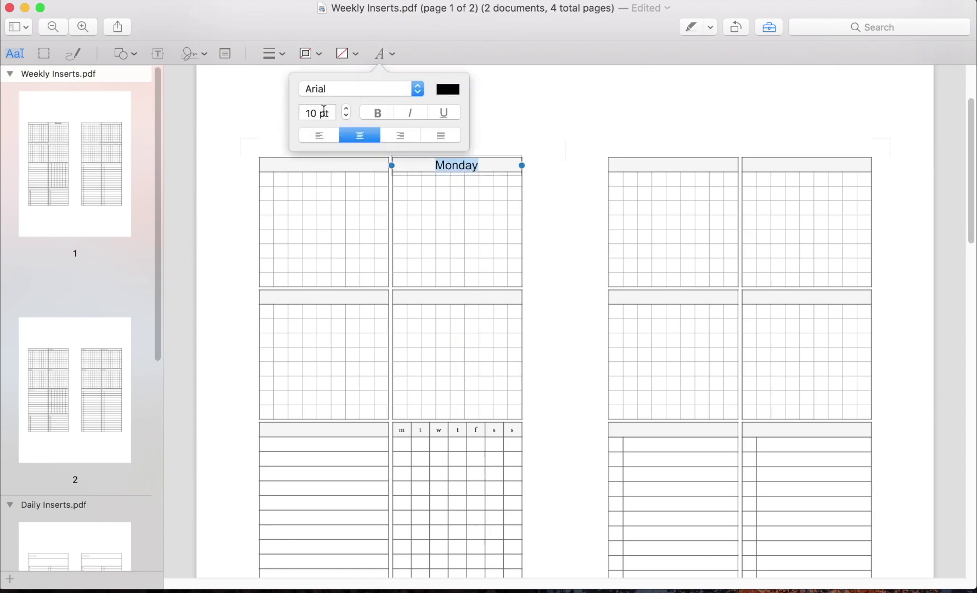
double_click(318, 112)
text(9)
key(Return)
click(542, 142)
click(460, 167)
click(556, 190)
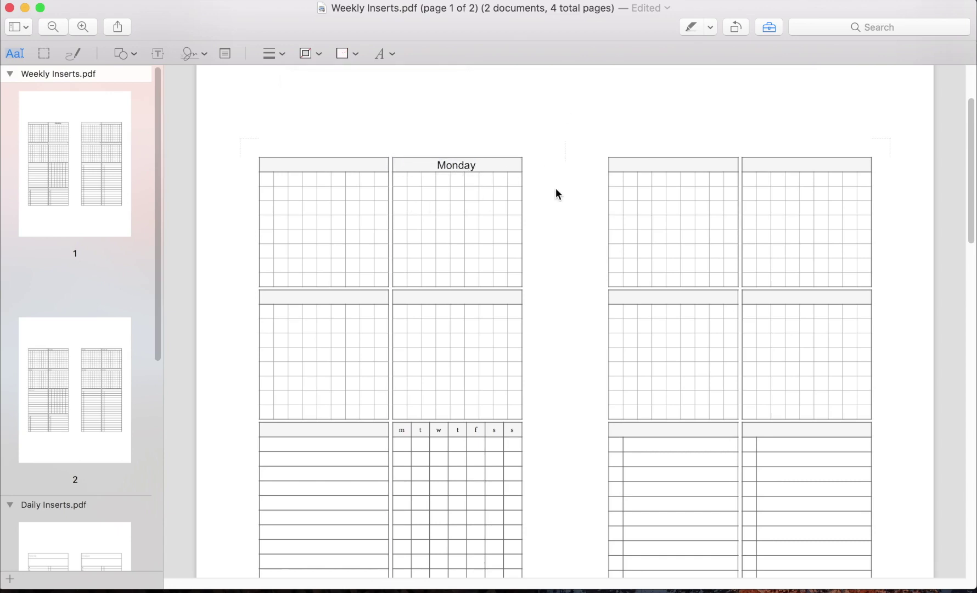
- Duplicate the Monday label and move the copy onto the right page's first header cell
click(455, 167)
key(super+d)
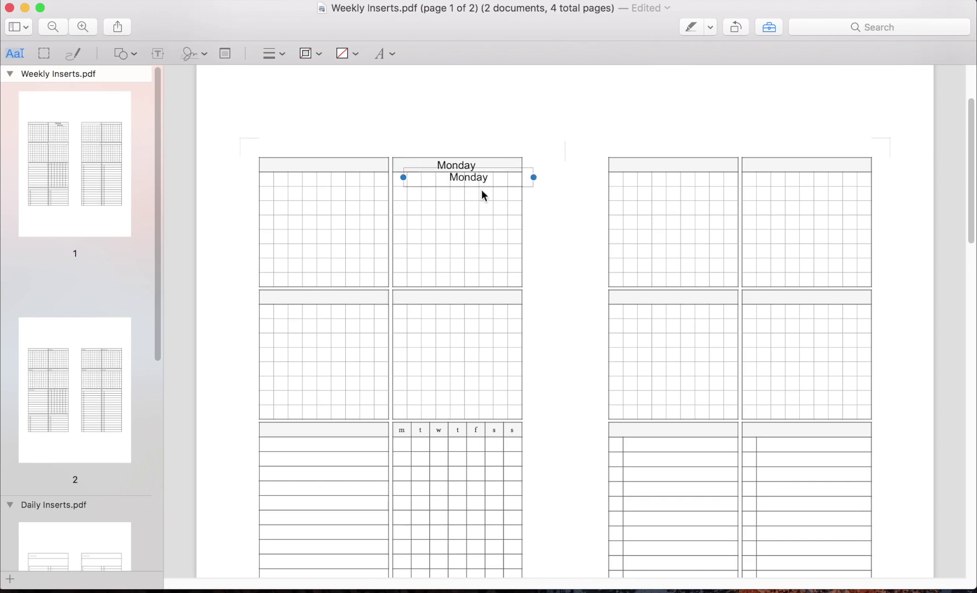
click(585, 113)
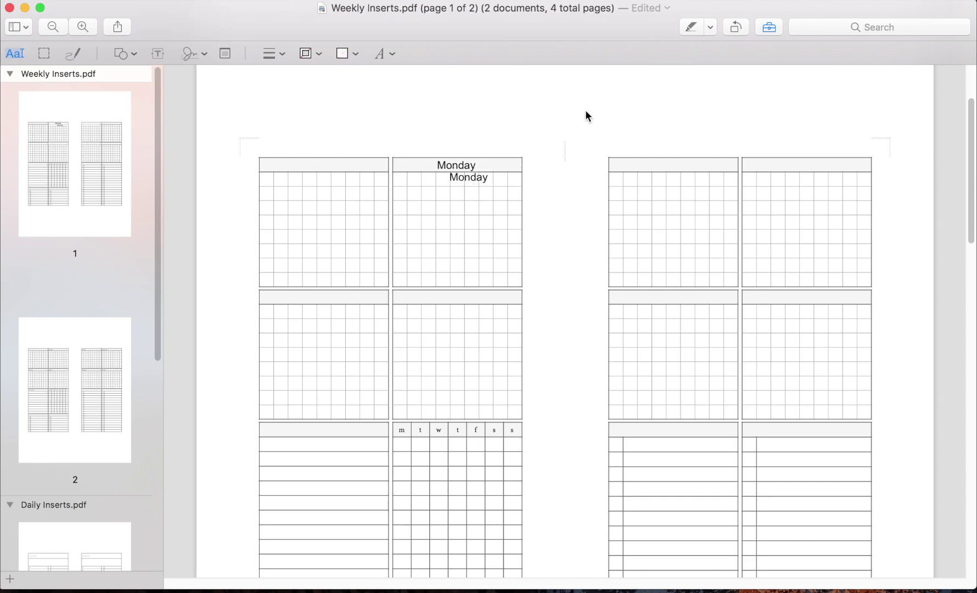
click(466, 180)
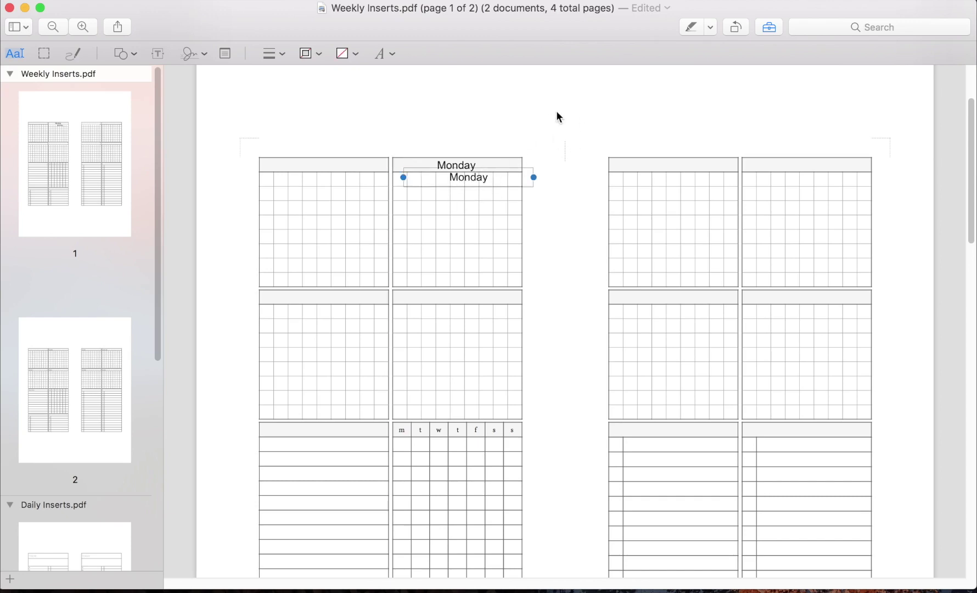
click(530, 142)
click(470, 180)
drag(470, 180, 674, 166)
click(565, 195)
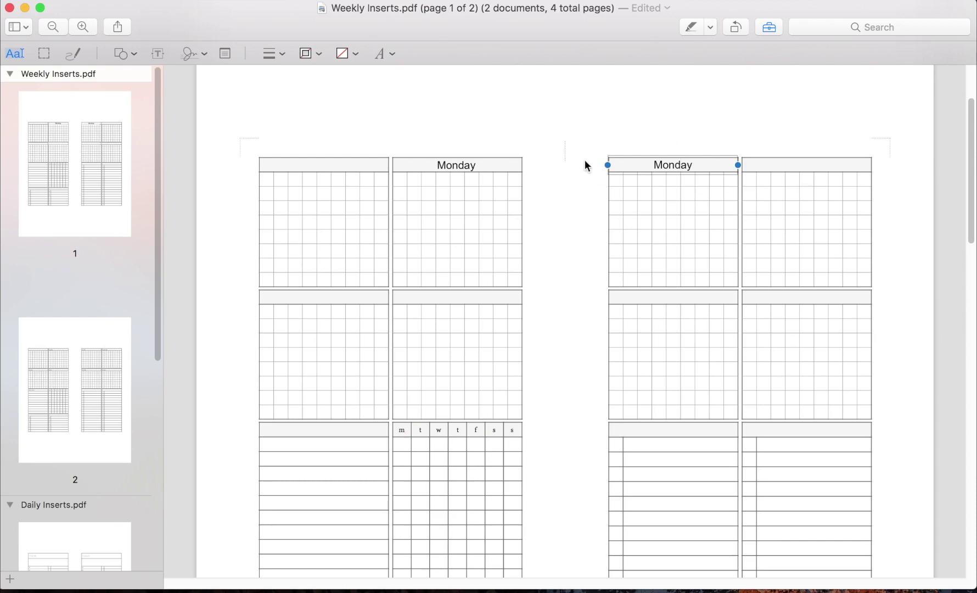
- Rename the copy to Tuesday, then copy it onward for Wednesday through Sunday
click(683, 152)
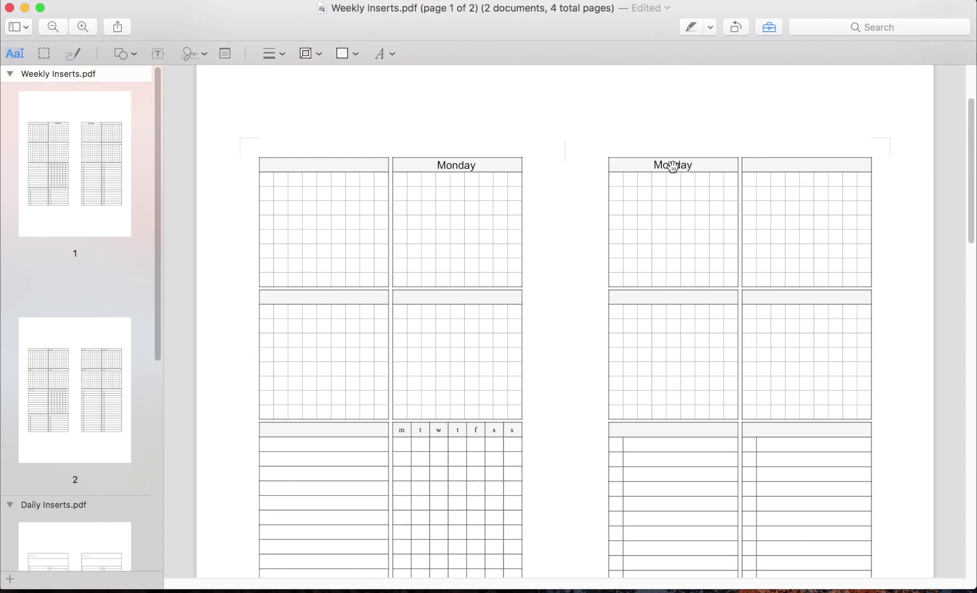
click(674, 167)
key(BackSpace)
click(662, 164)
text(Tuesday)
click(671, 94)
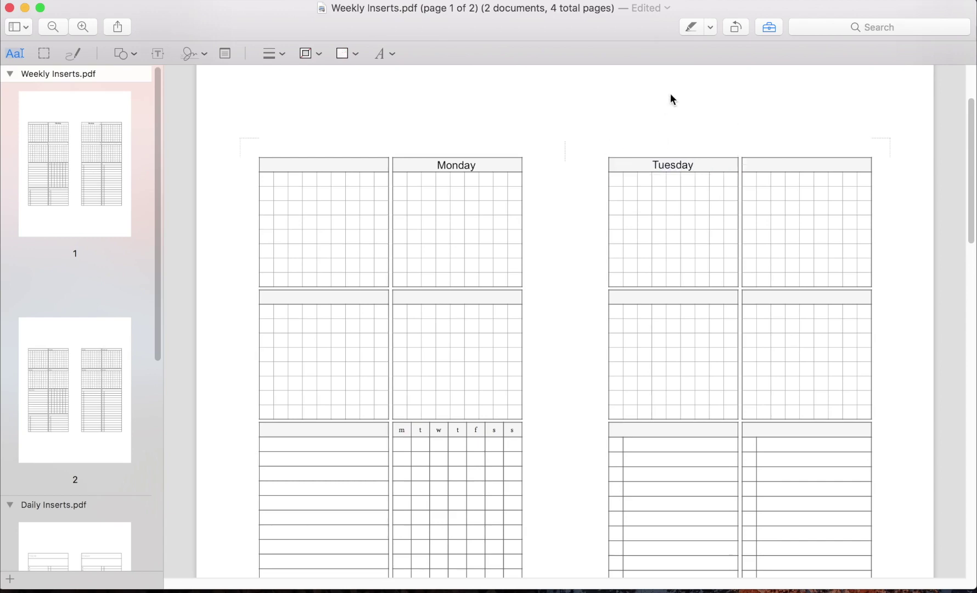
click(672, 167)
drag(671, 165, 806, 298)
text(WednesdayThursdayFridaySaturdaySunday)
- Copy the Sunday label into the top-left header and try wordings like 'Notes' and 'To Do'
scroll(807, 148, down, 5)
scroll(752, 193, up, 3)
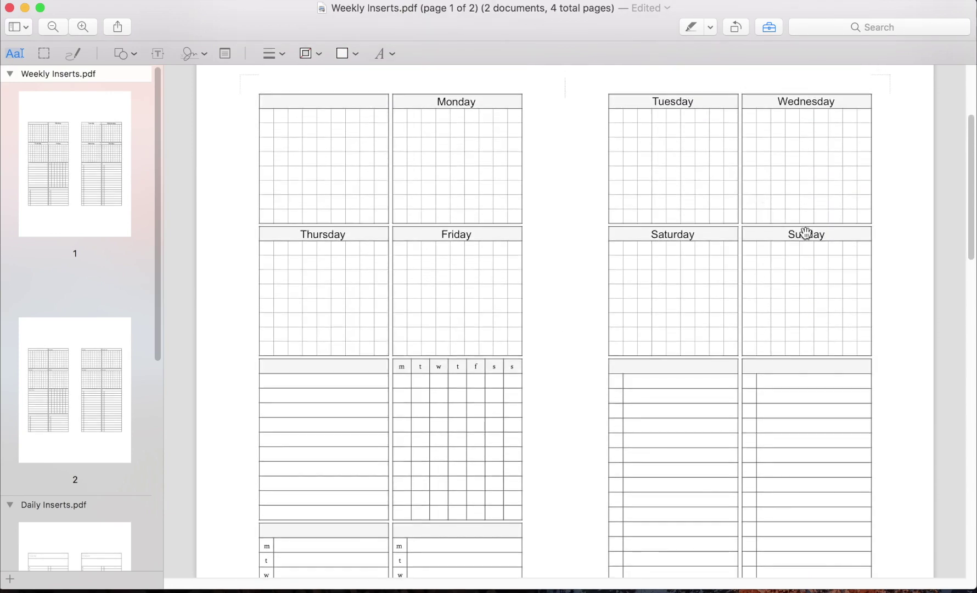
drag(813, 233, 328, 101)
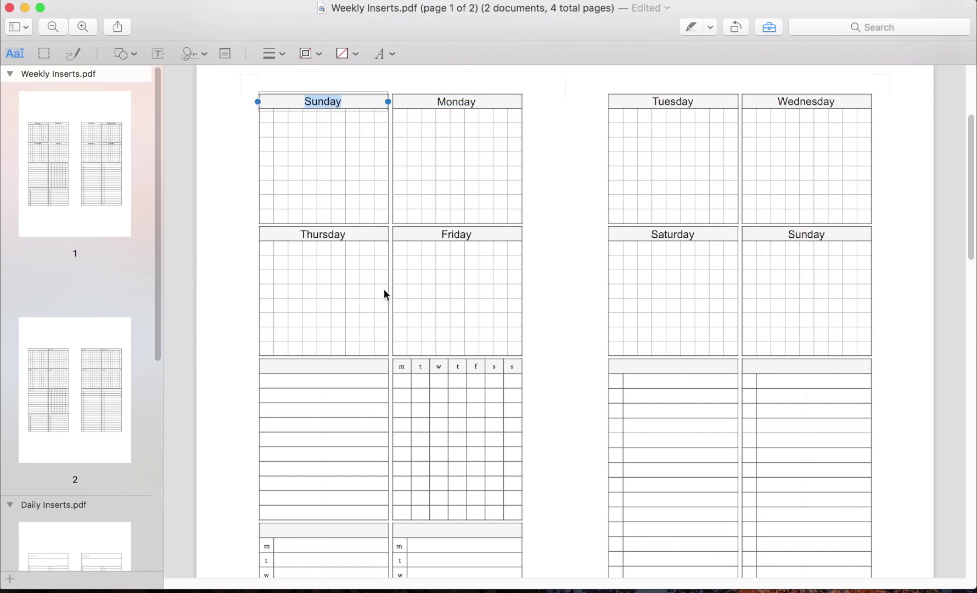
scroll(390, 309, up, 4)
text(Important to)
key(BackSpace)
key(BackSpace)
key(BackSpace)
text(Notes)
key(super+a)
key(BackSpace)
text(To Do)
key(super+a)
key(BackSpace)
- Settle the top-left header on 'This Week' after trying 'Don't forget' and 'Pay Bills'
text(This We)
key(BackSpace)
key(BackSpace)
text(Week)
key(super+a)
key(BackSpace)
text(Don)
key(BackSpace)
text(not forget)
key(super+a)
key(BackSpace)
text(Pay Bills)
key(super+a)
key(BackSpace)
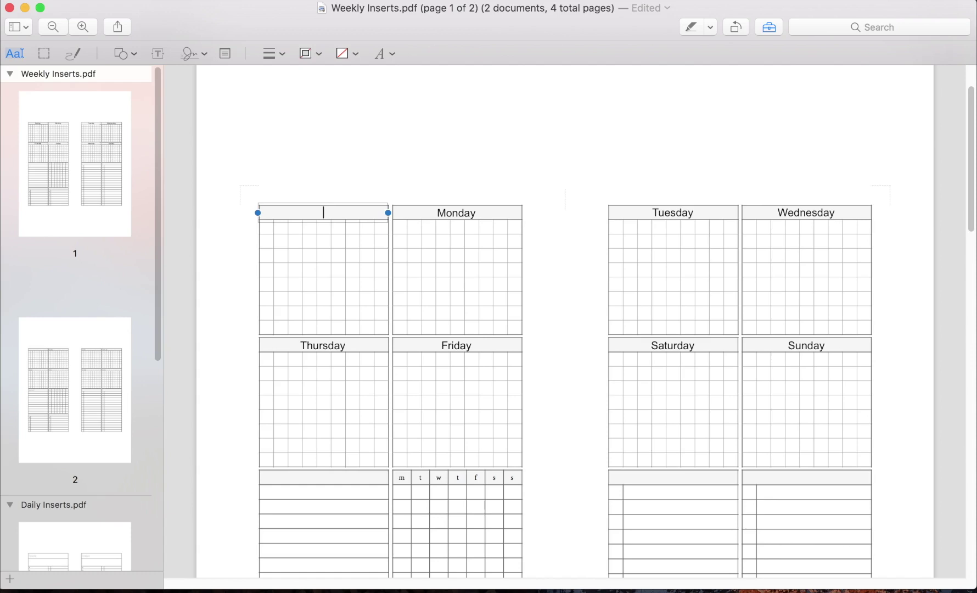
text(This week)
key(BackSpace)
key(BackSpace)
key(BackSpace)
key(BackSpace)
text(Week)
click(340, 192)
scroll(338, 206, down, 4)
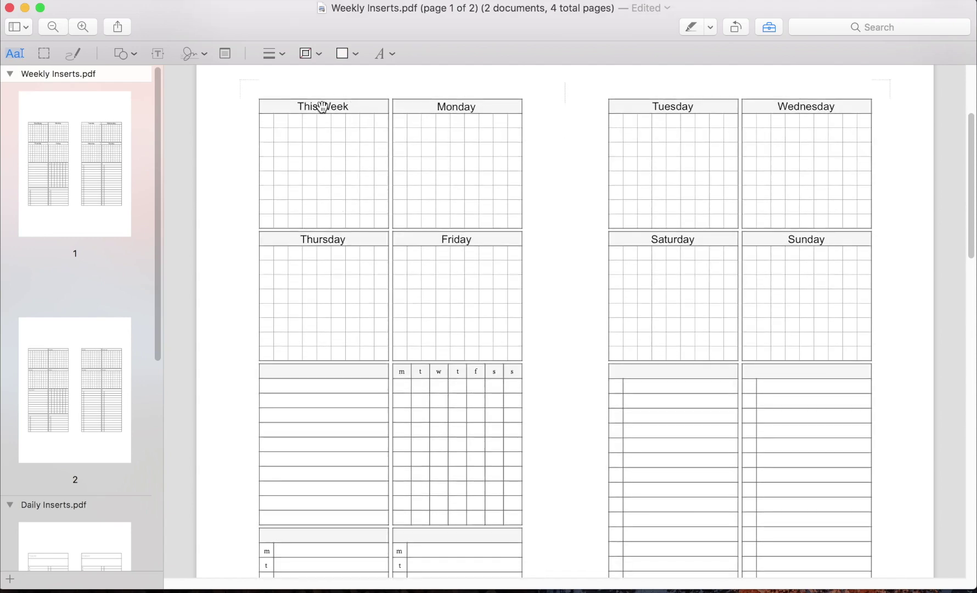
- Copy the This Week label below Thursday and relabel it 'Dessert - YES!'
alt+drag(323, 107, 331, 374)
triple_click(331, 373)
key(BackSpace)
text(Diet)
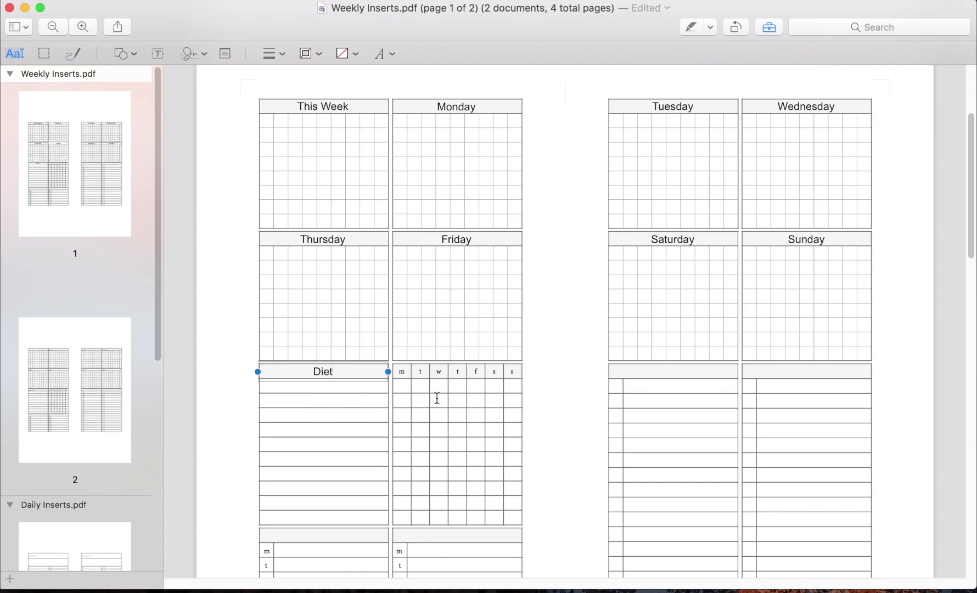
scroll(423, 406, down, 3)
click(223, 330)
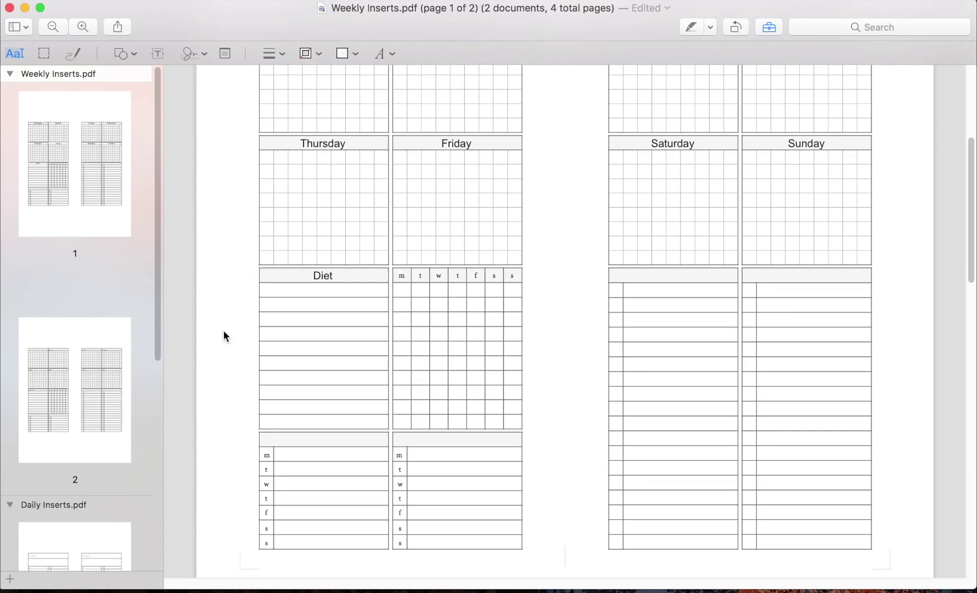
double_click(323, 277)
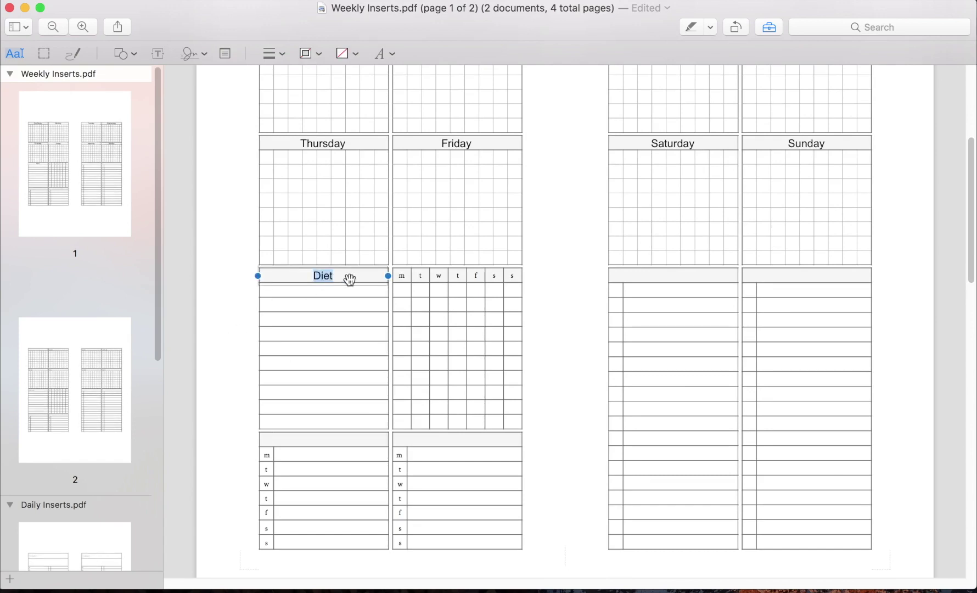
text(Dessert - YES!)
click(229, 265)
- Copy the Dessert header into the empty header below, rename it 'Work' and align it
scroll(342, 305, up, 2)
scroll(341, 305, down, 3)
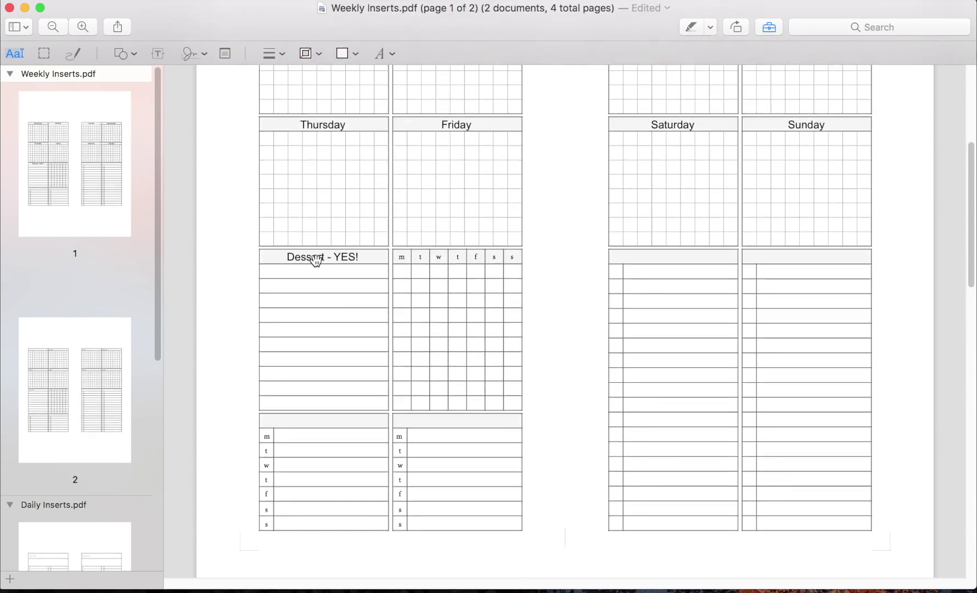
drag(316, 257, 316, 426)
double_click(311, 424)
triple_click(311, 422)
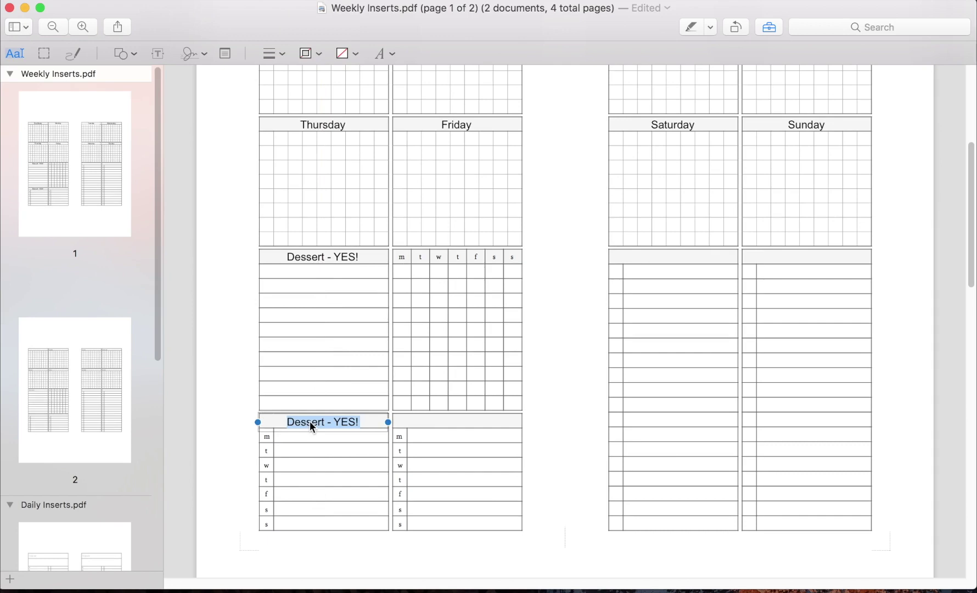
text(Work)
click(243, 436)
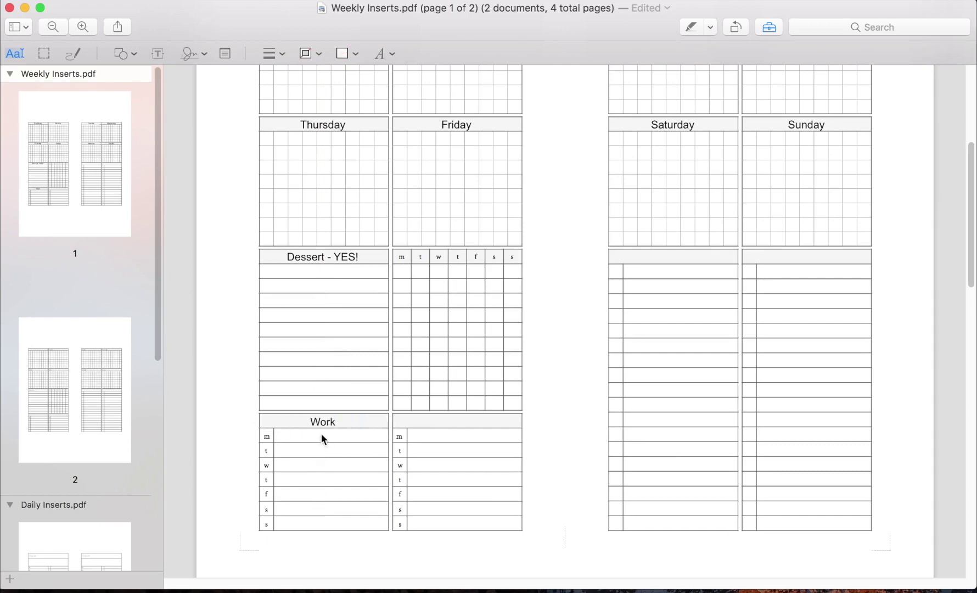
drag(321, 422, 323, 422)
click(251, 429)
- Rename the Work header to 'Conference Call'
double_click(327, 422)
text(Conver)
key(super+a)
key(BackSpace)
text(Conference)
key(super+a)
key(BackSpace)
text(Conference Call)
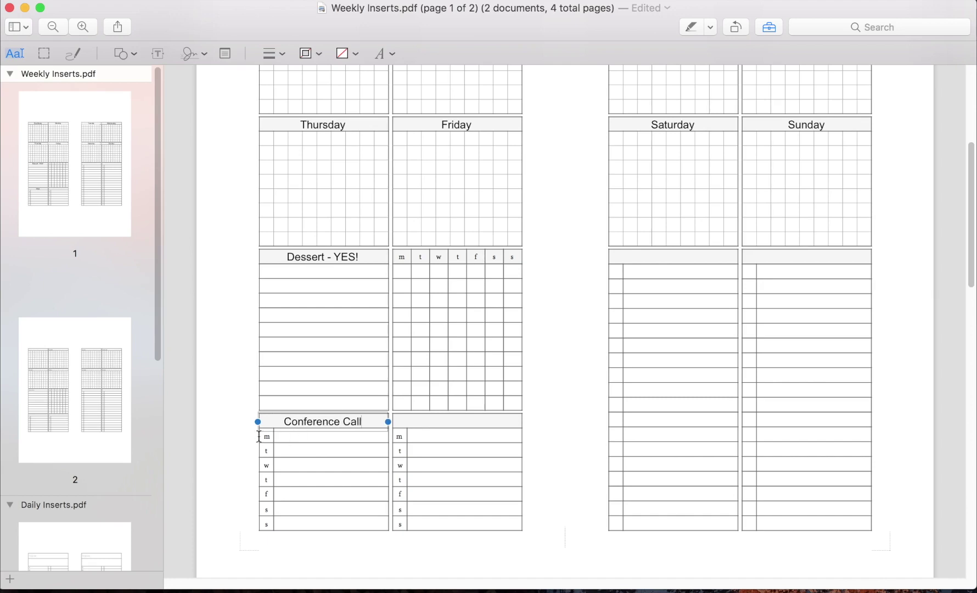
click(246, 434)
- Copy the Conference Call header into the neighbouring cell and rename it 'Spending'
drag(342, 421, 470, 424)
double_click(469, 424)
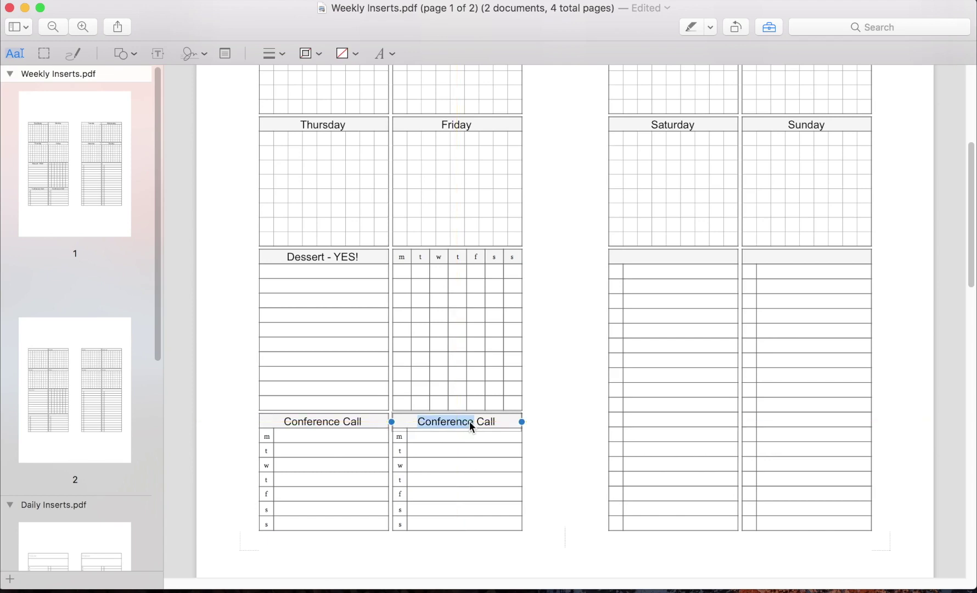
key(super+a)
text(Spending)
click(569, 426)
scroll(568, 483, up, 1)
scroll(567, 478, up, 5)
scroll(567, 478, down, 5)
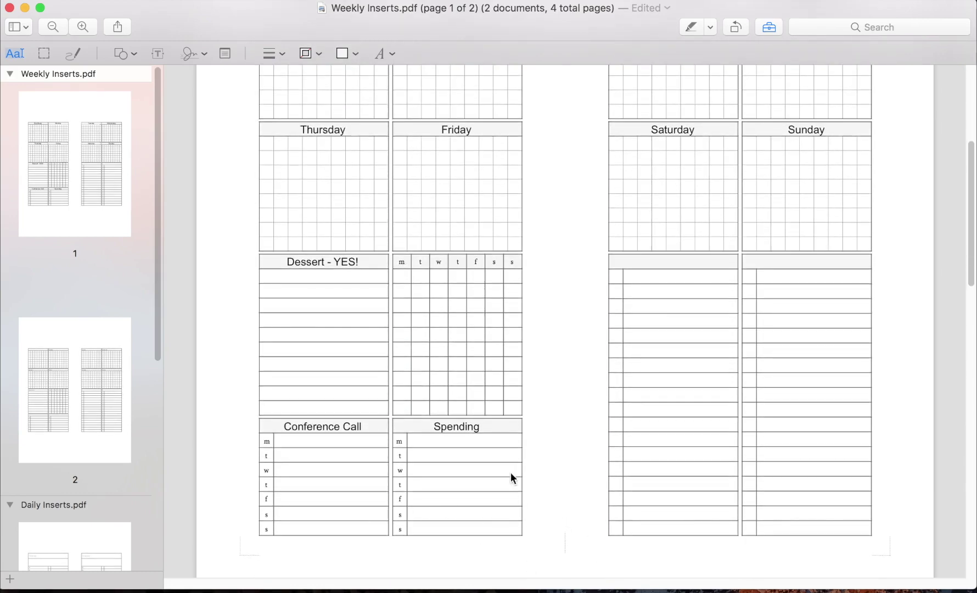
scroll(404, 431, up, 5)
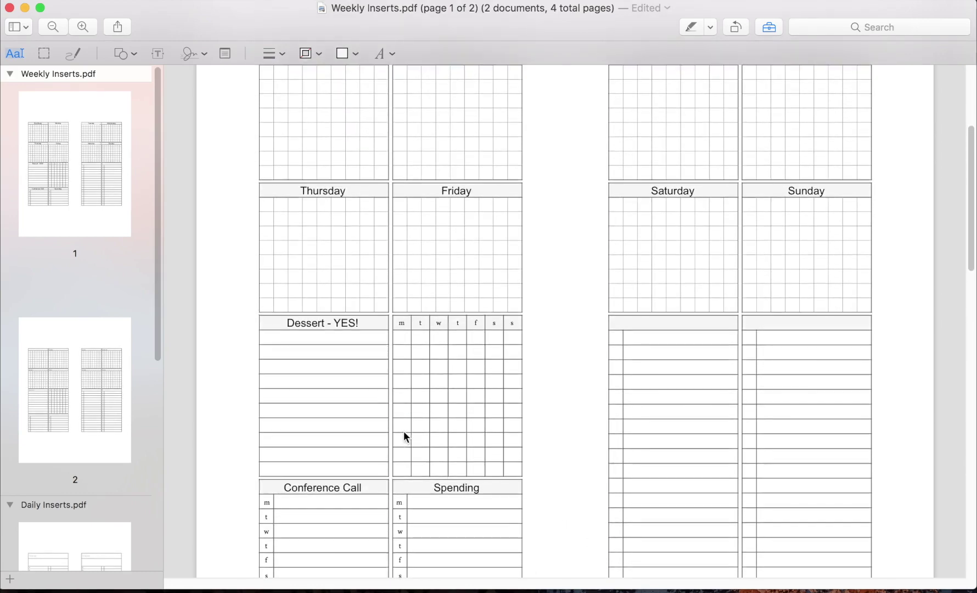
- Add 'Cleaning' headers in the Saturday and Sunday columns' lower header cells
drag(452, 492, 671, 327)
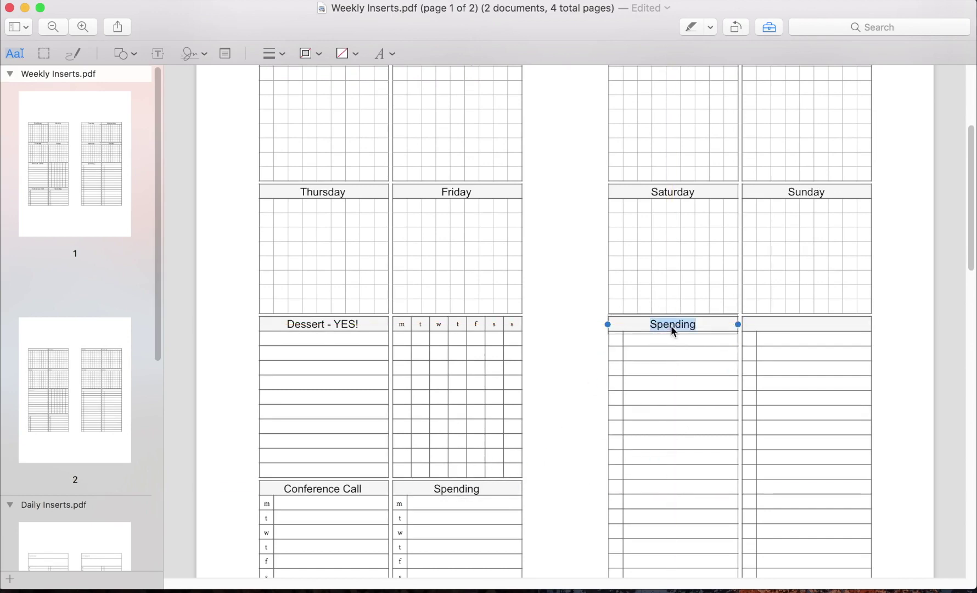
text(Cleaning)
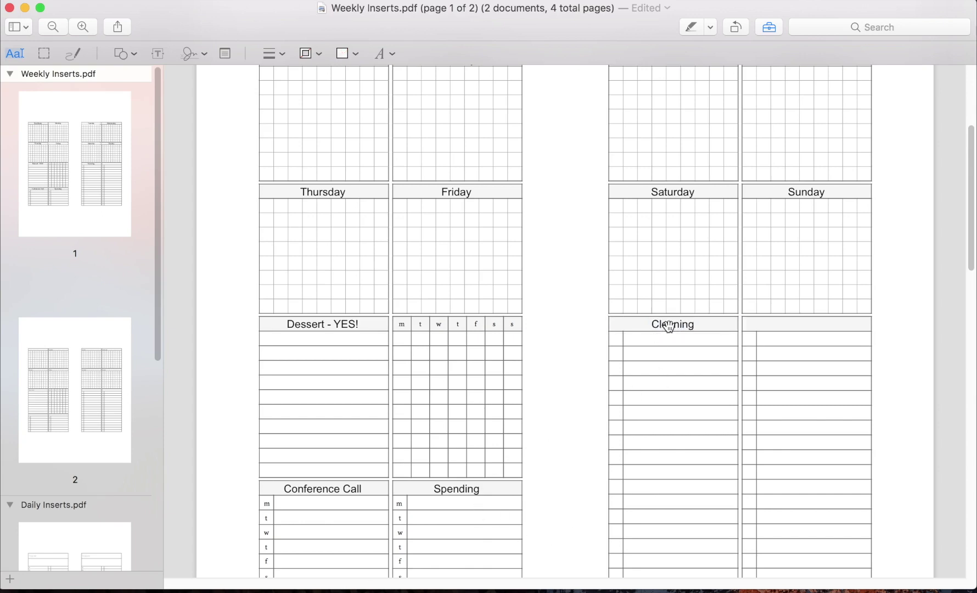
drag(670, 325, 799, 323)
scroll(795, 368, down, 3)
scroll(794, 399, up, 3)
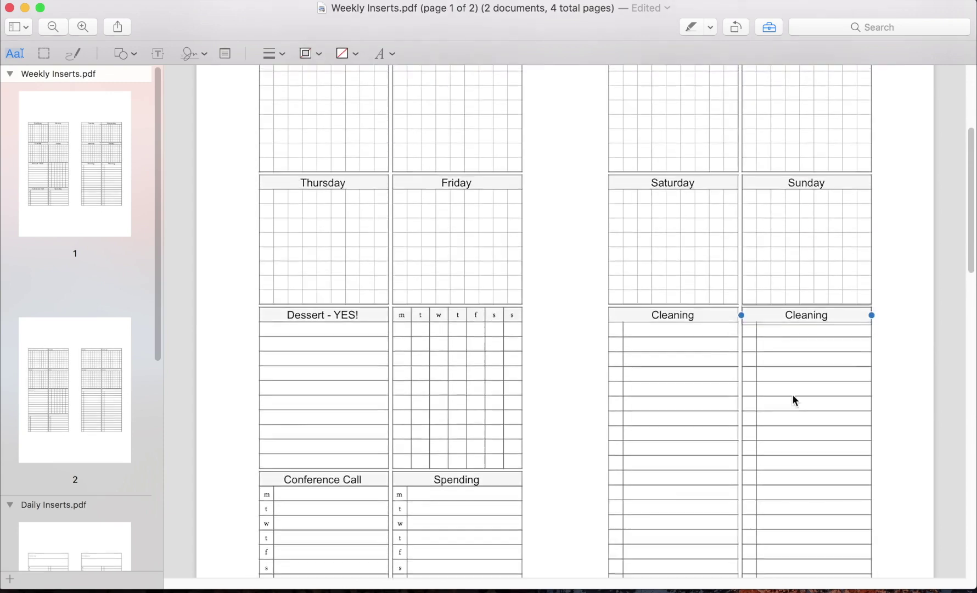
scroll(794, 399, down, 4)
scroll(791, 502, up, 3)
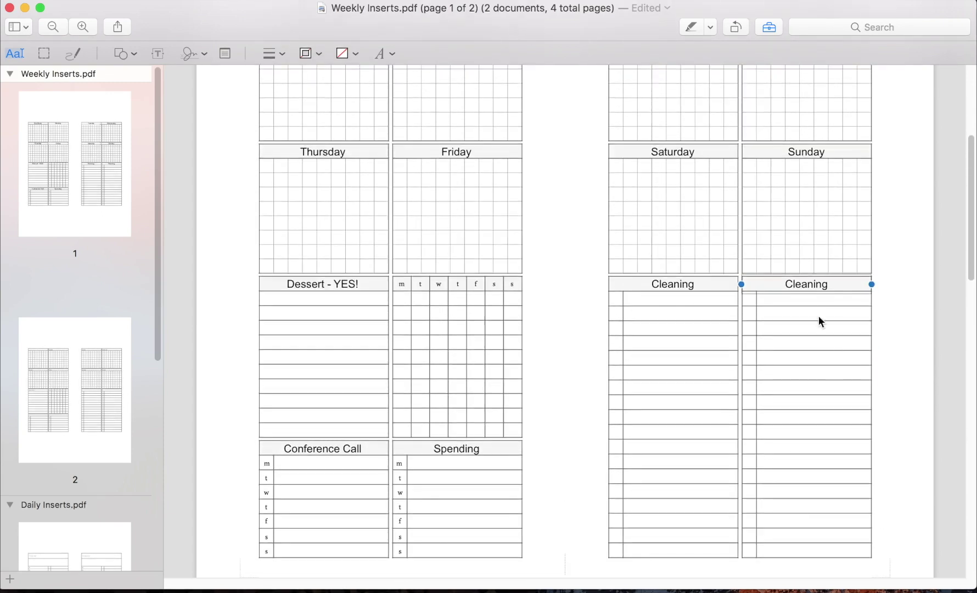
click(892, 309)
scroll(892, 329, up, 3)
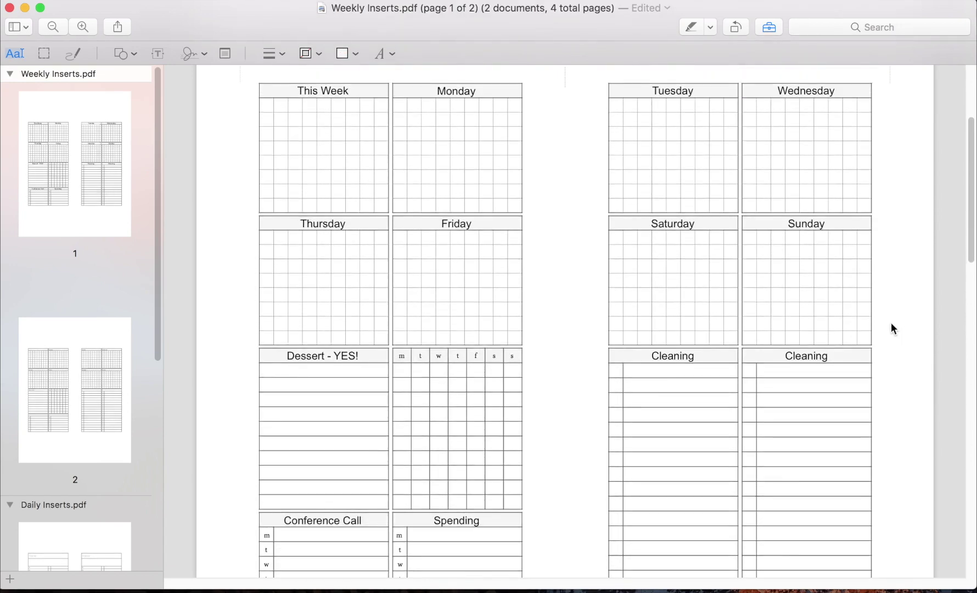
scroll(890, 323, down, 2)
scroll(891, 323, up, 4)
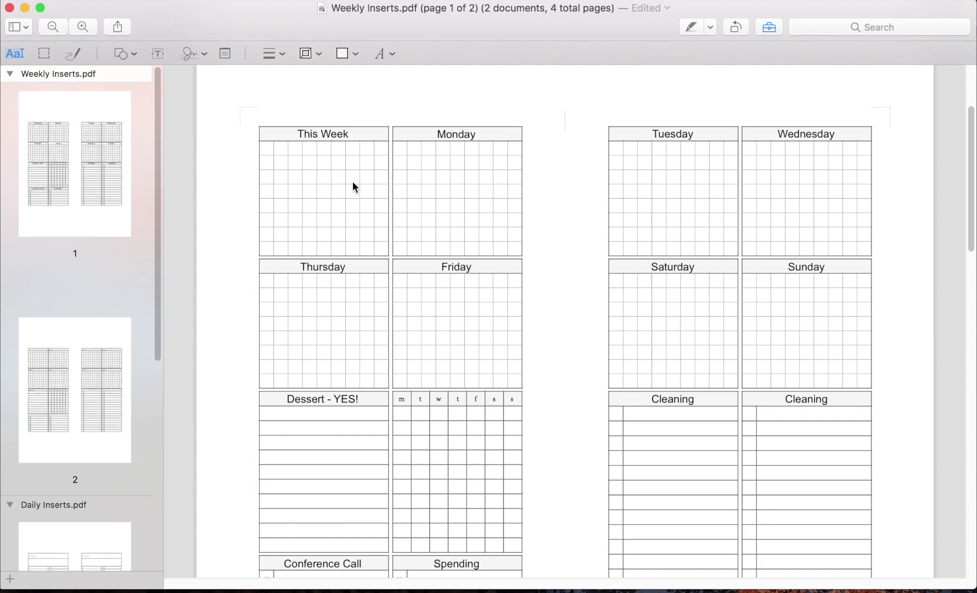
scroll(353, 181, up, 2)
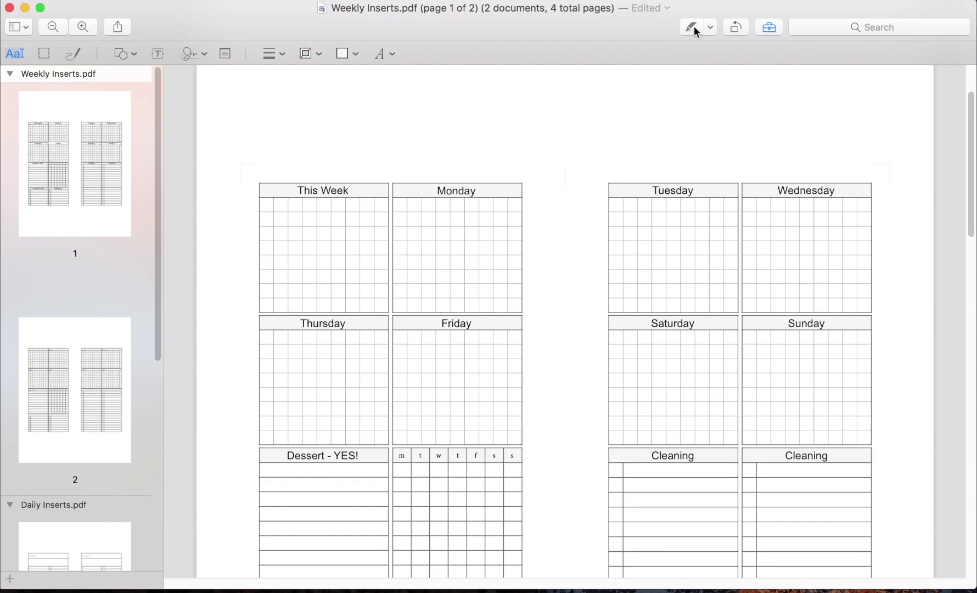
- Retype the right-hand Cleaning header as 'Debt Payment'
click(711, 27)
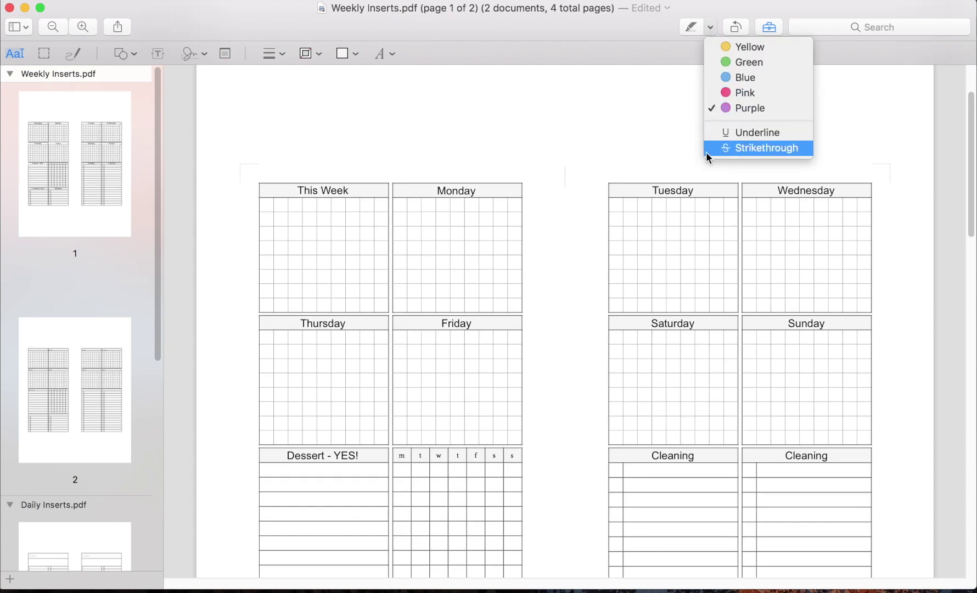
click(634, 120)
scroll(634, 120, down, 3)
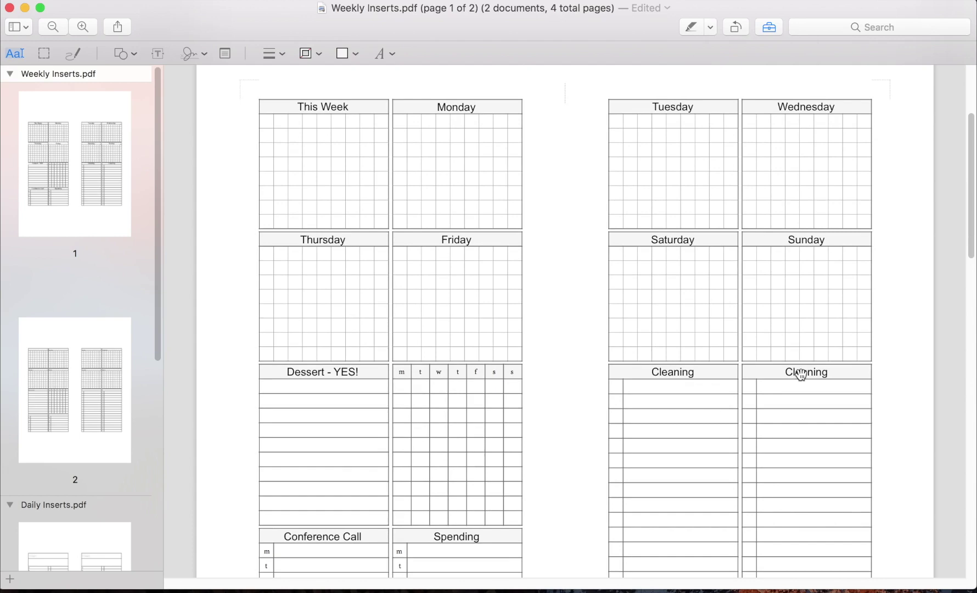
click(799, 377)
double_click(800, 375)
scroll(801, 375, down, 2)
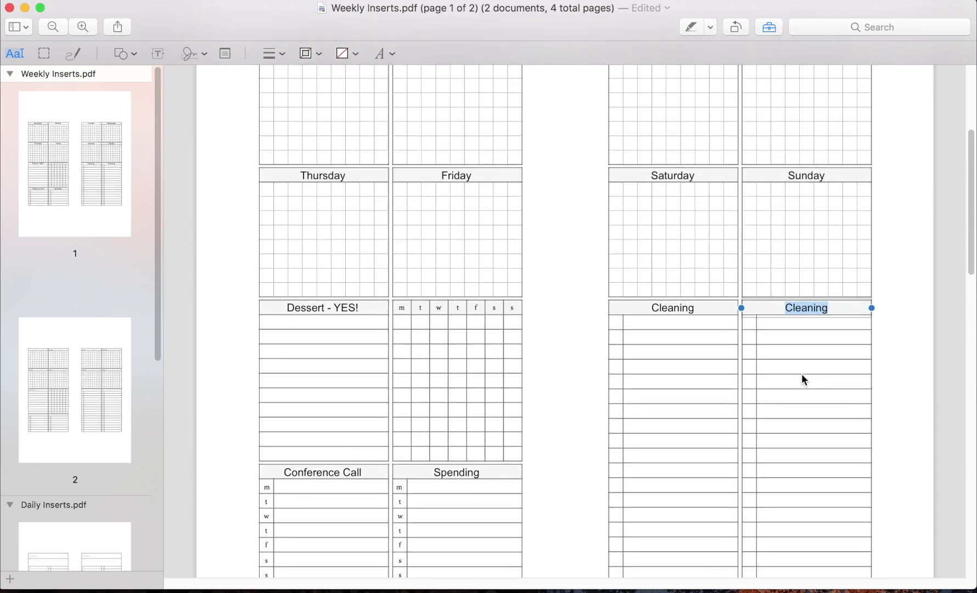
text(Debt M)
key(BackSpace)
key(BackSpace)
text(Payment)
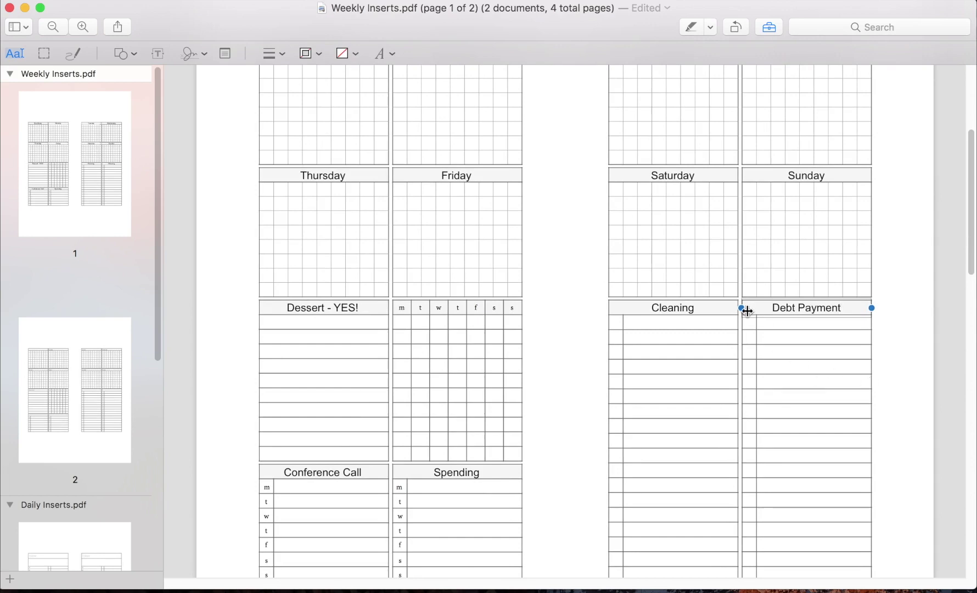
click(888, 320)
scroll(888, 320, up, 3)
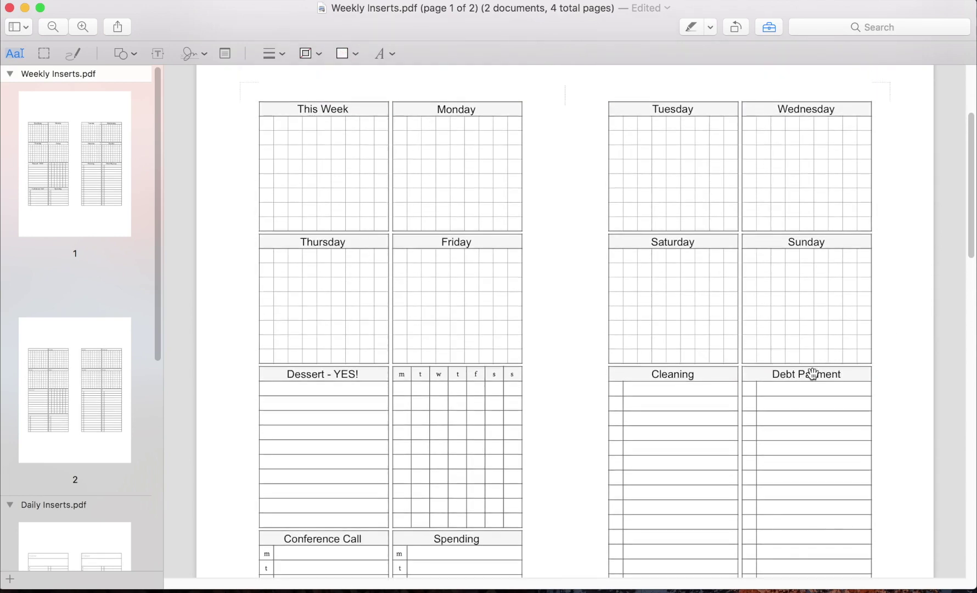
- Try a red border on the Debt Payment box, then remove the border
triple_click(812, 374)
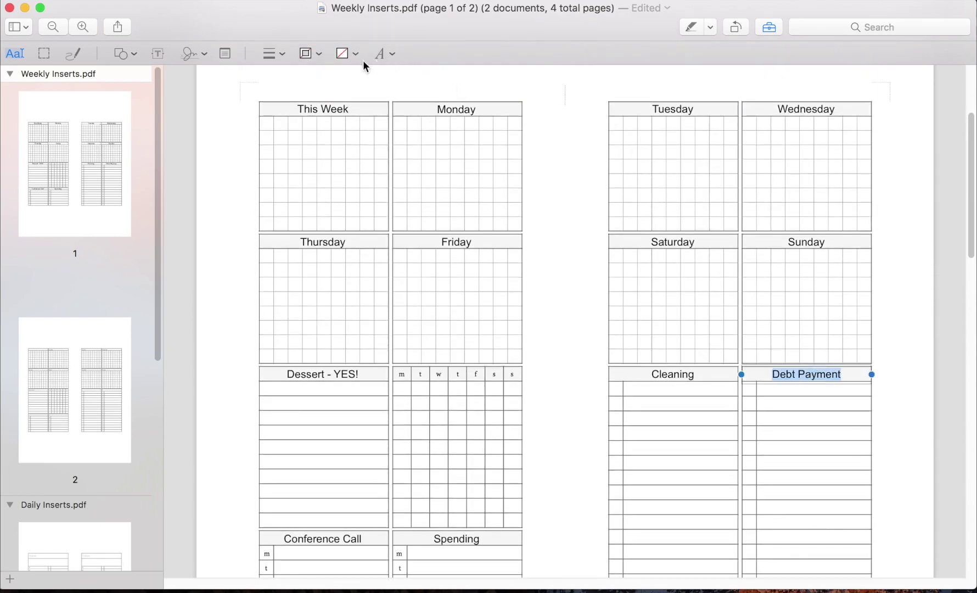
click(320, 56)
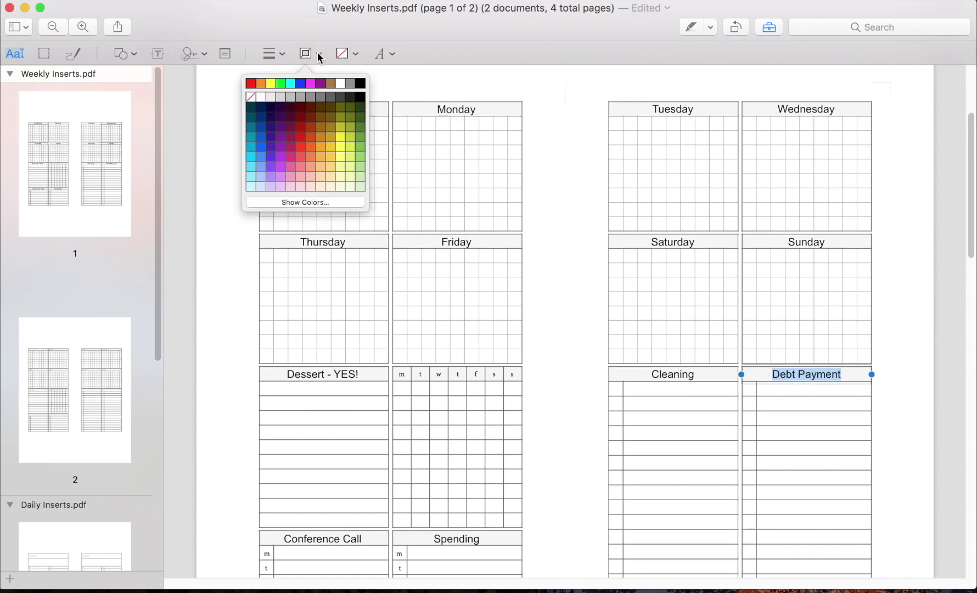
click(251, 84)
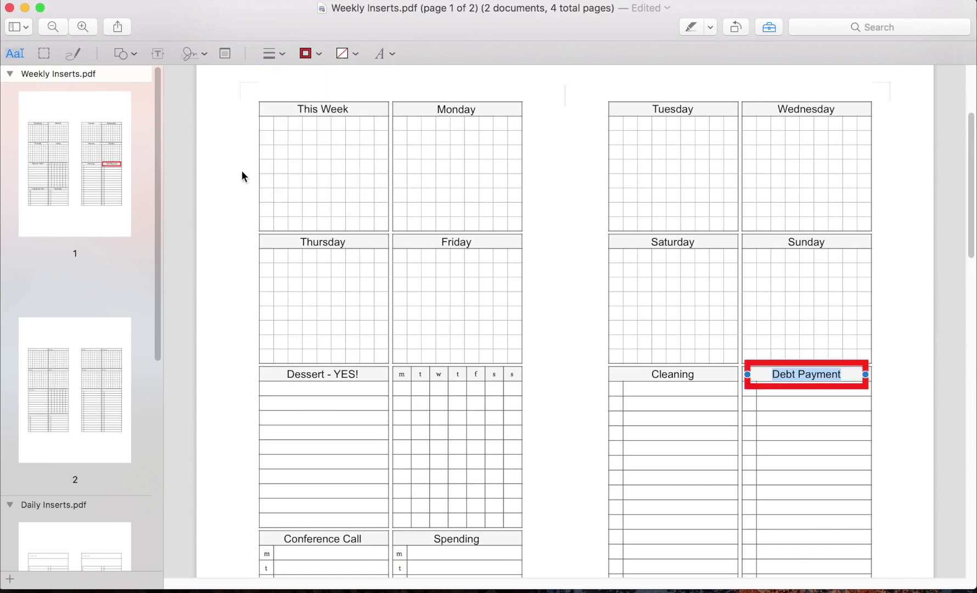
click(614, 279)
key(super+a)
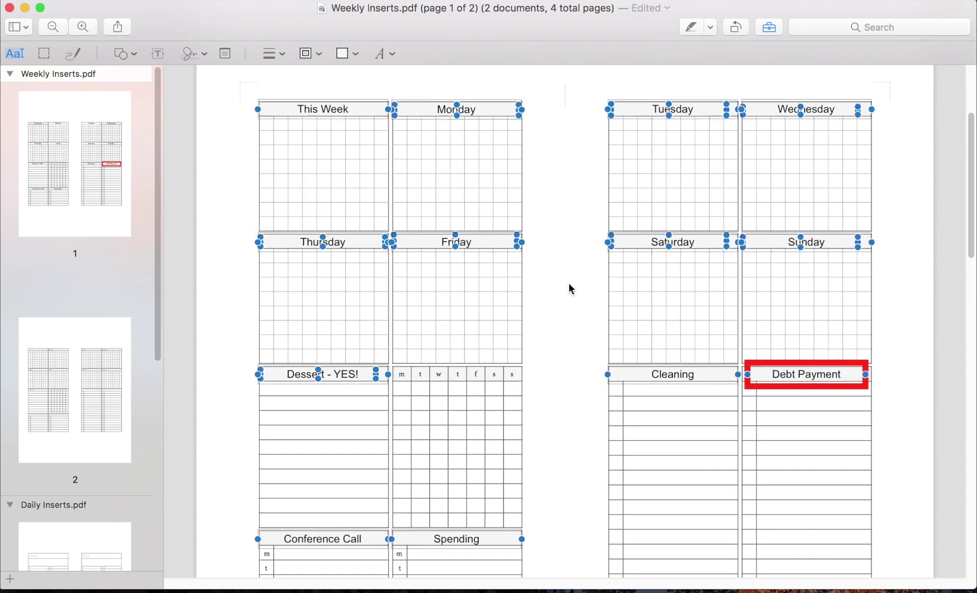
drag(788, 375, 809, 363)
click(317, 52)
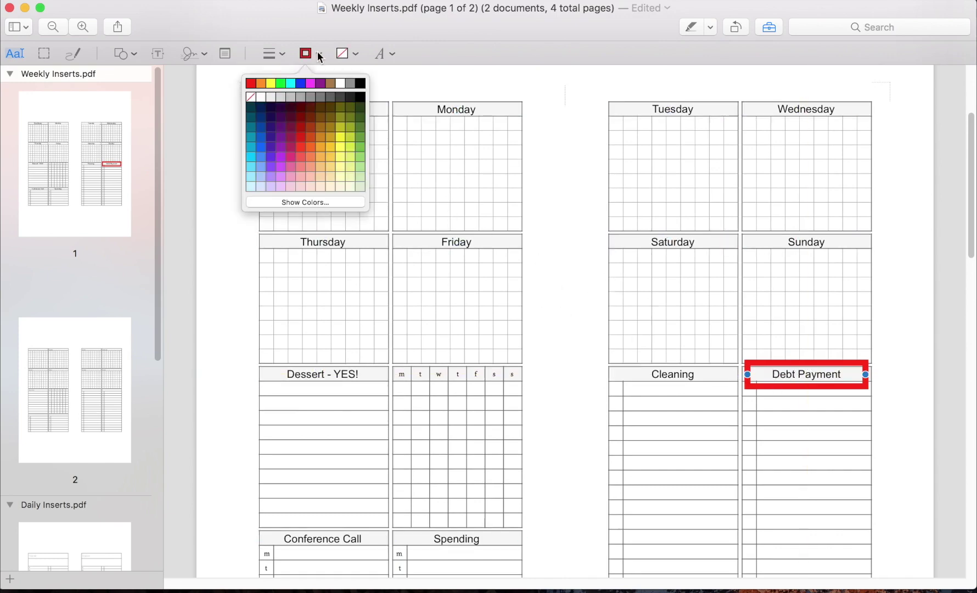
click(251, 98)
- Try a red fill on the Debt Payment box, then set its fill to No Color
click(351, 50)
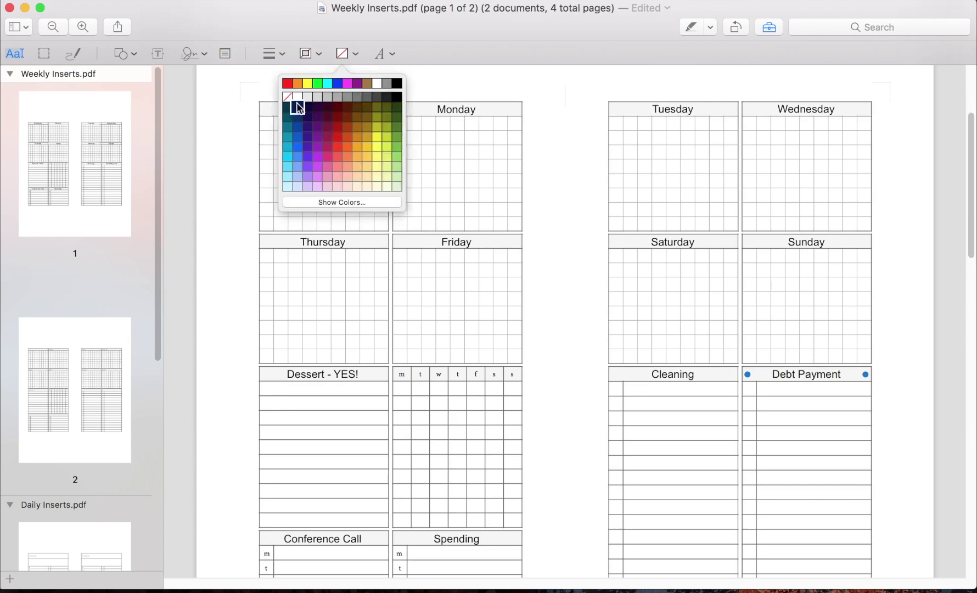
click(288, 84)
click(596, 244)
click(852, 390)
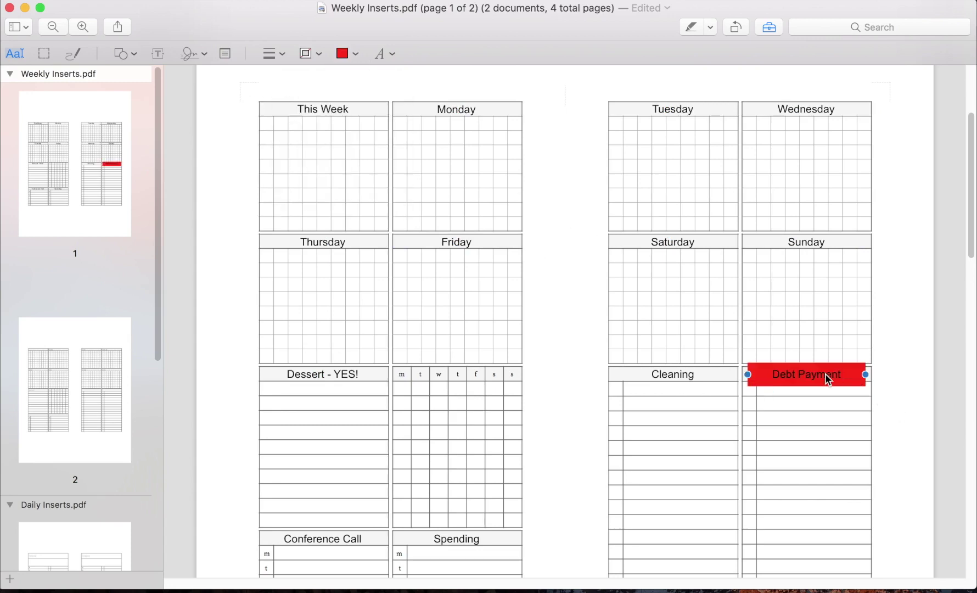
click(349, 56)
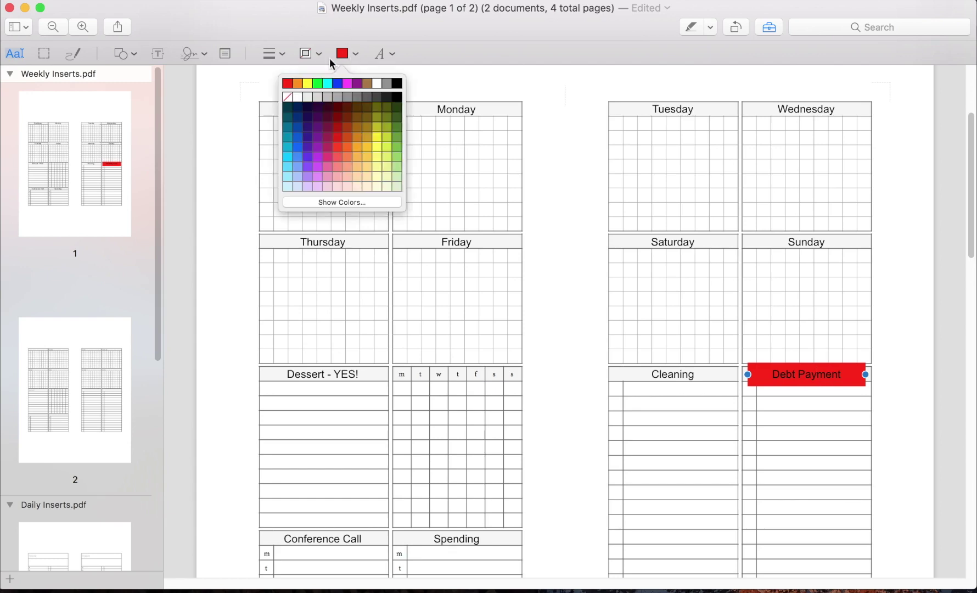
click(288, 98)
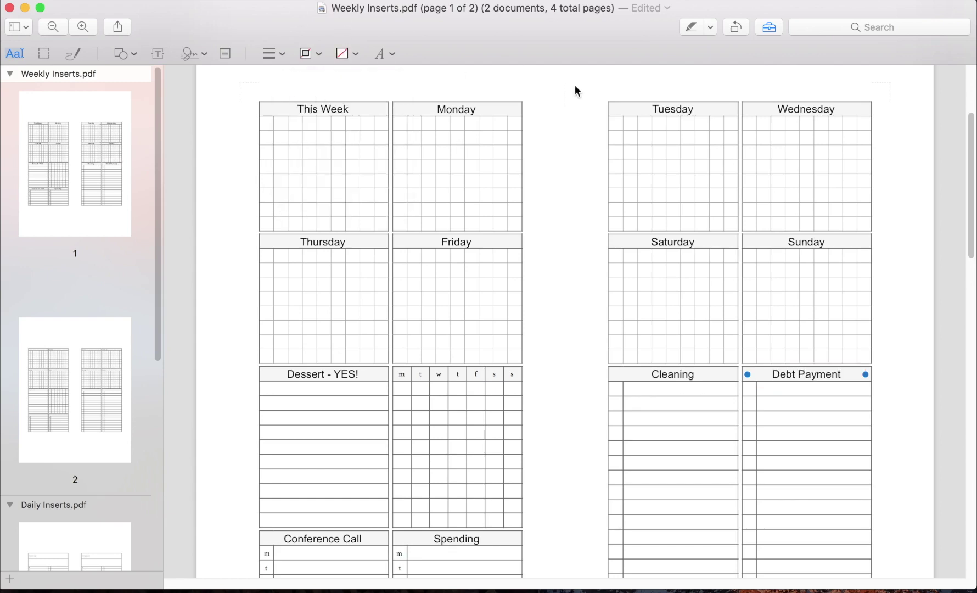
- Make the Debt Payment header text red
triple_click(783, 379)
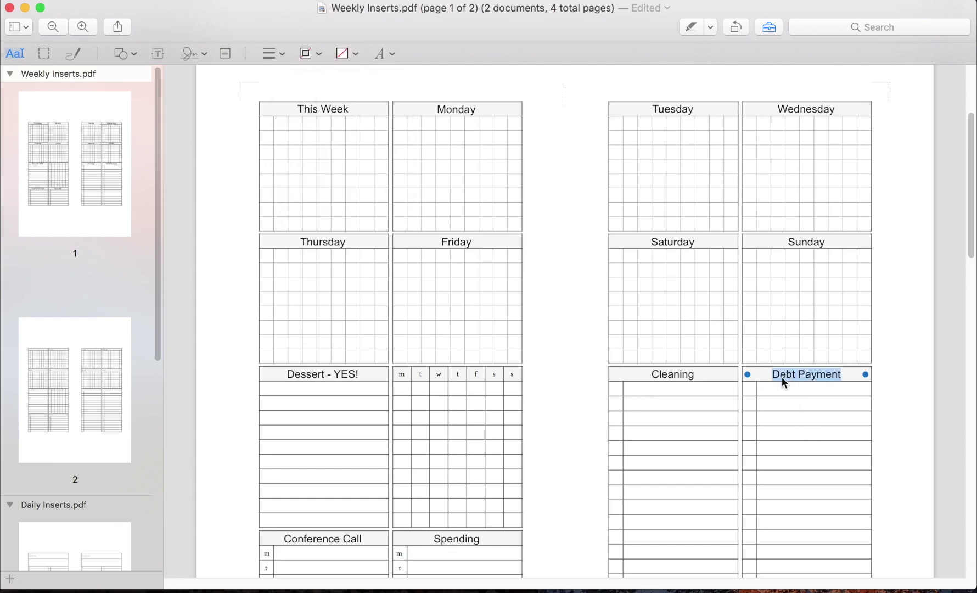
click(391, 50)
click(450, 89)
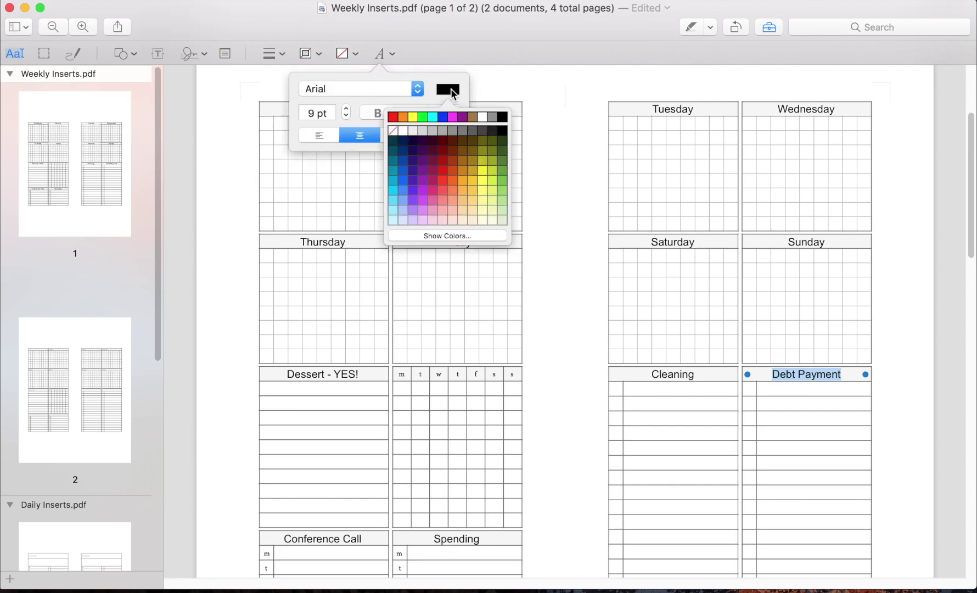
click(398, 32)
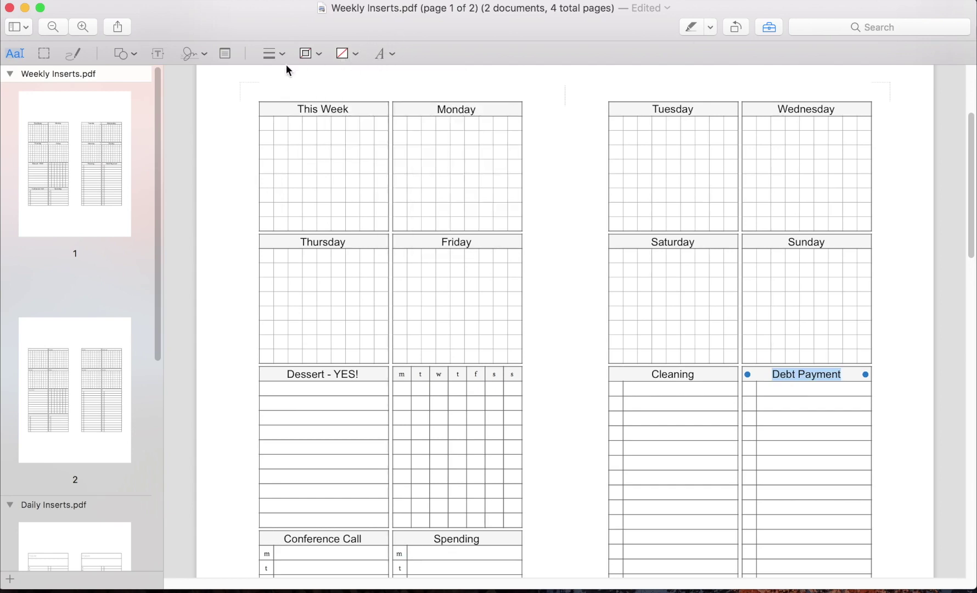
click(389, 55)
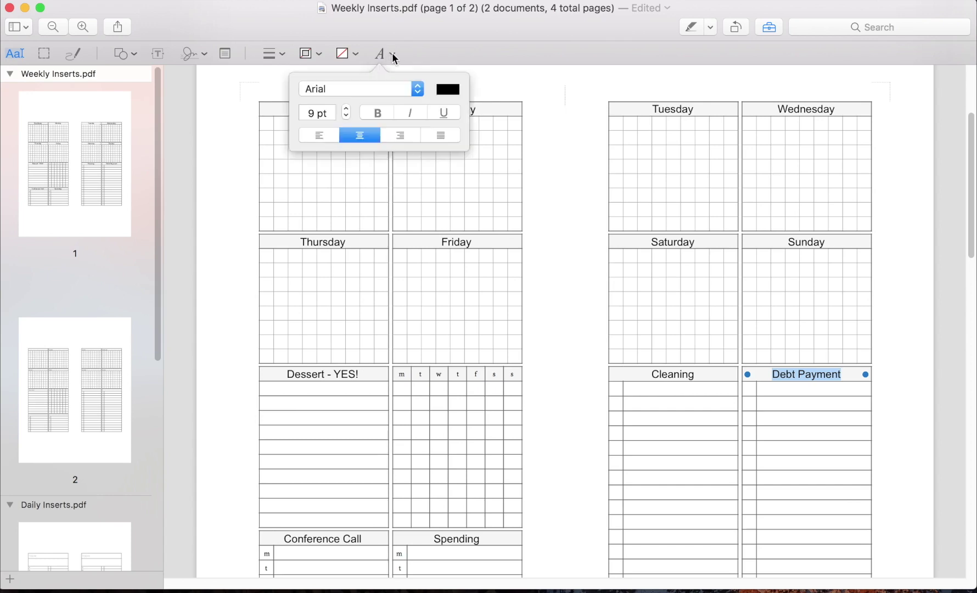
click(458, 93)
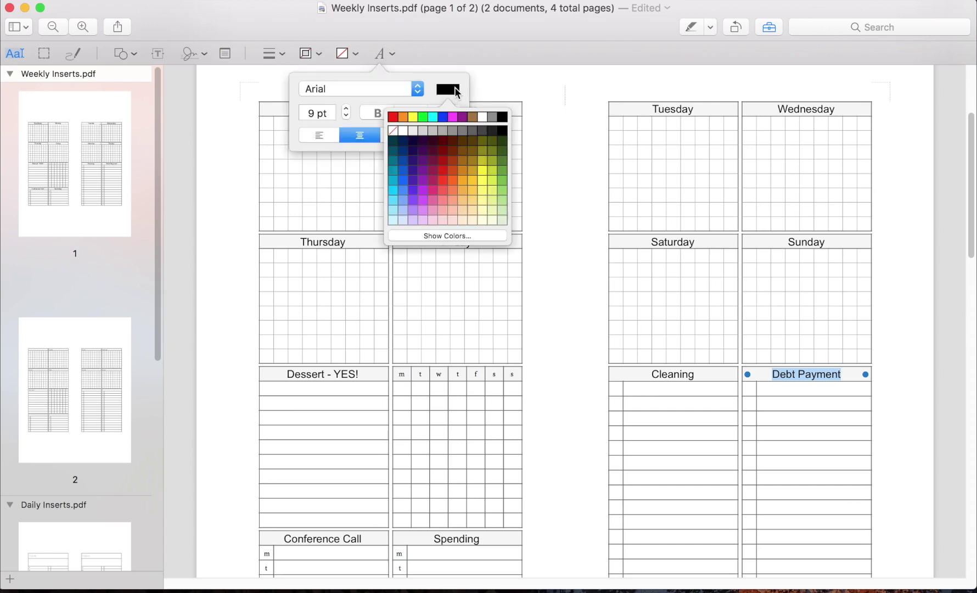
click(393, 117)
click(553, 357)
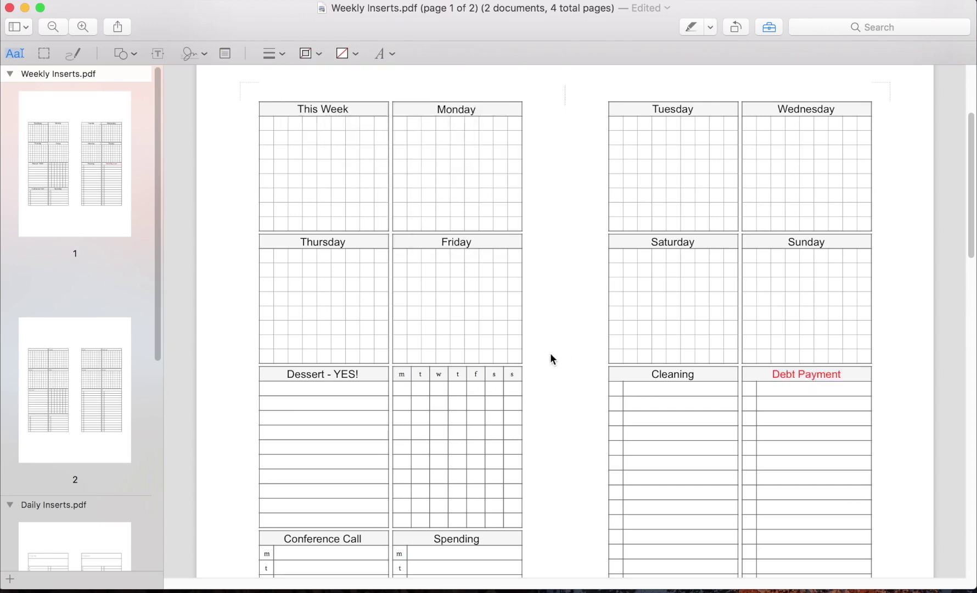
- Make the Spending header text green
scroll(604, 373, up, 1)
scroll(409, 425, down, 2)
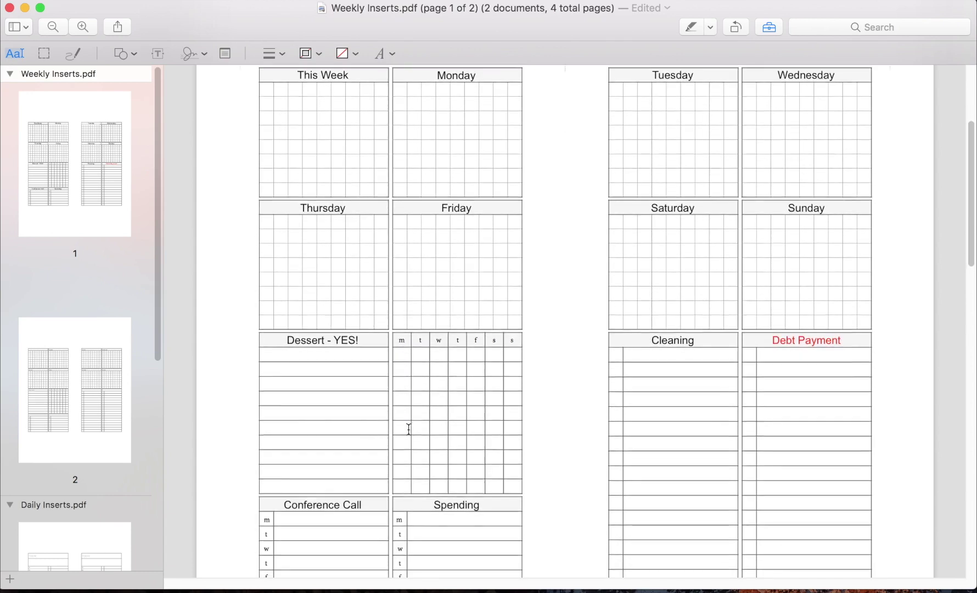
click(437, 506)
double_click(458, 509)
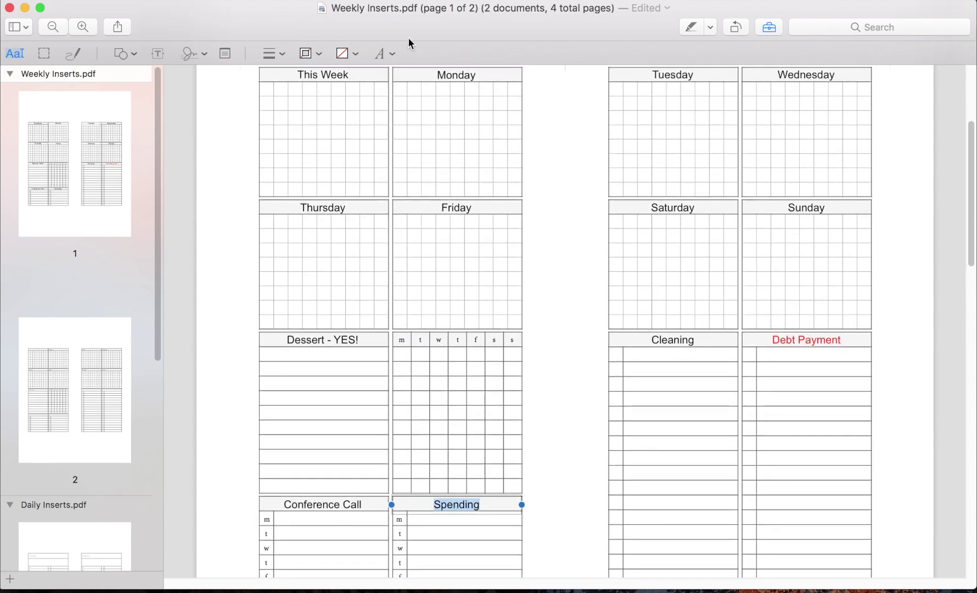
click(385, 54)
click(446, 89)
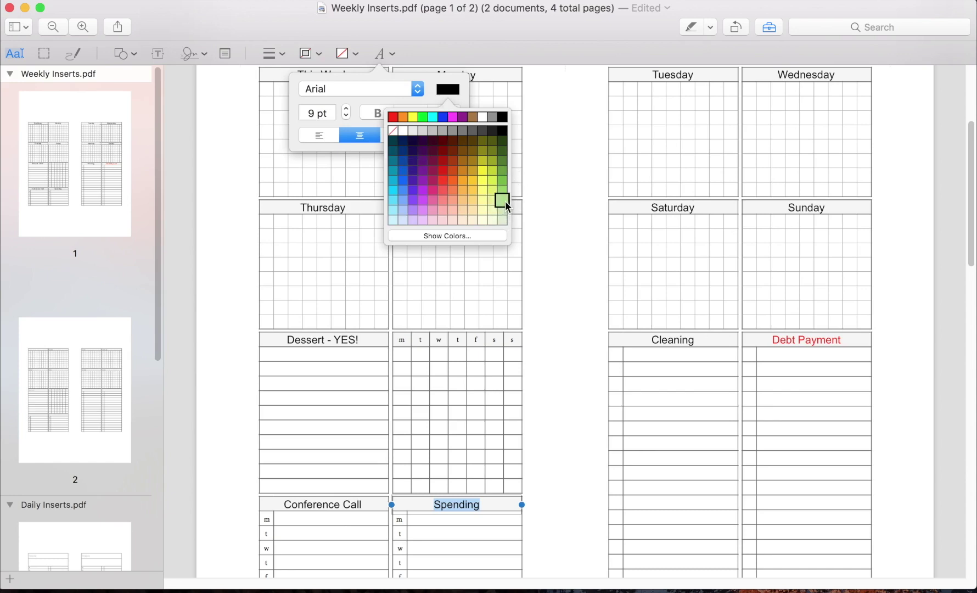
click(505, 177)
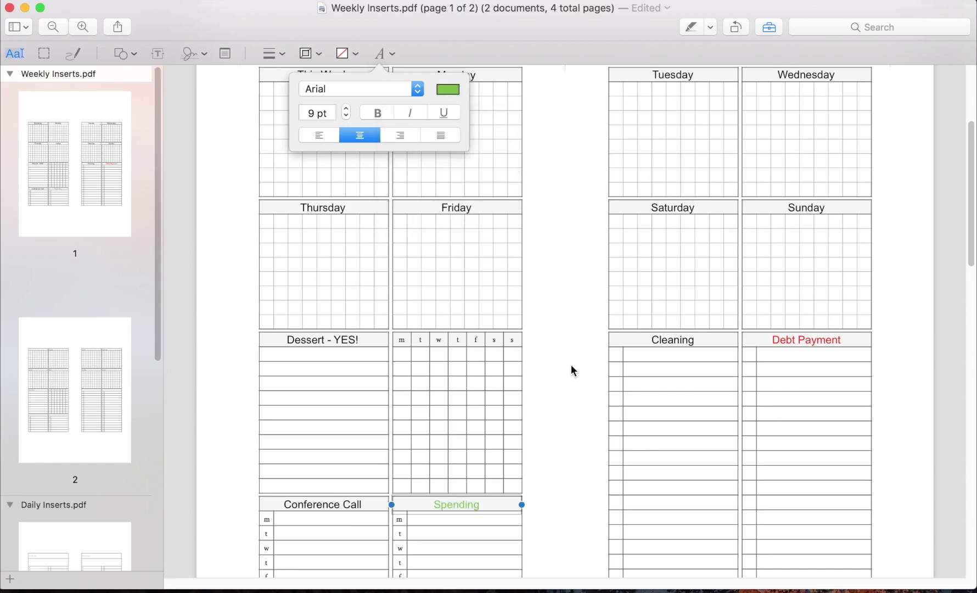
click(571, 364)
scroll(728, 345, up, 3)
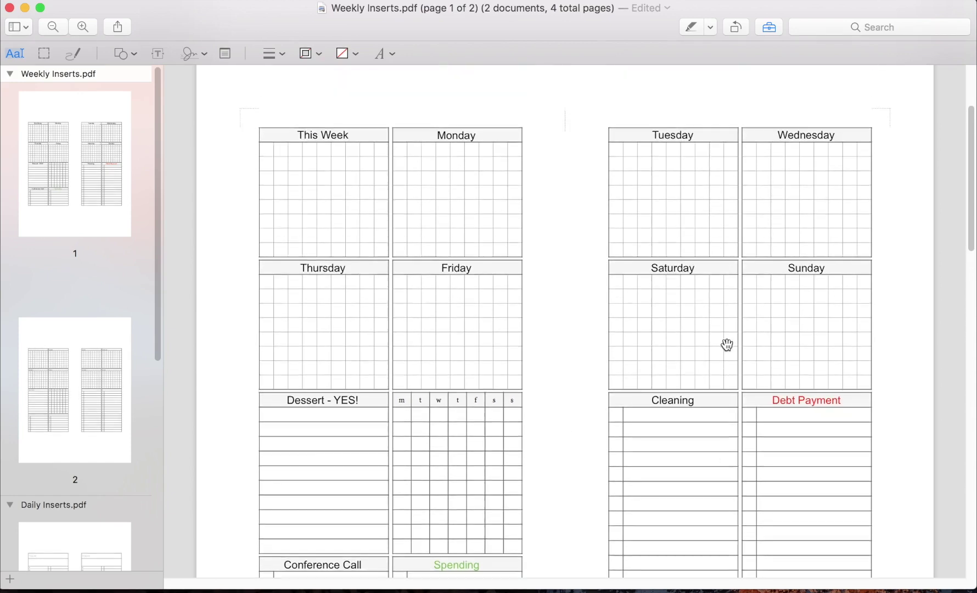
scroll(556, 329, down, 5)
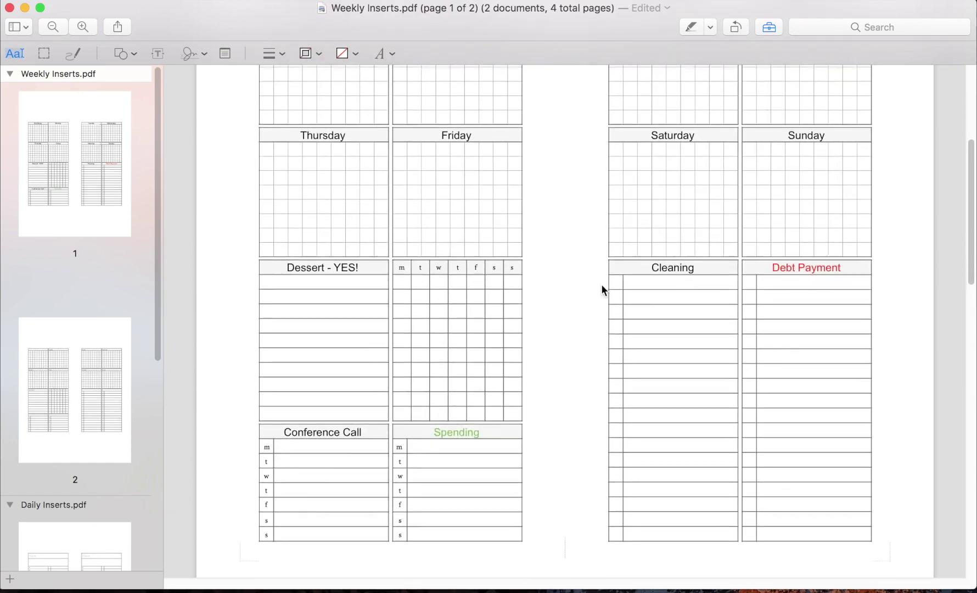
scroll(602, 290, up, 3)
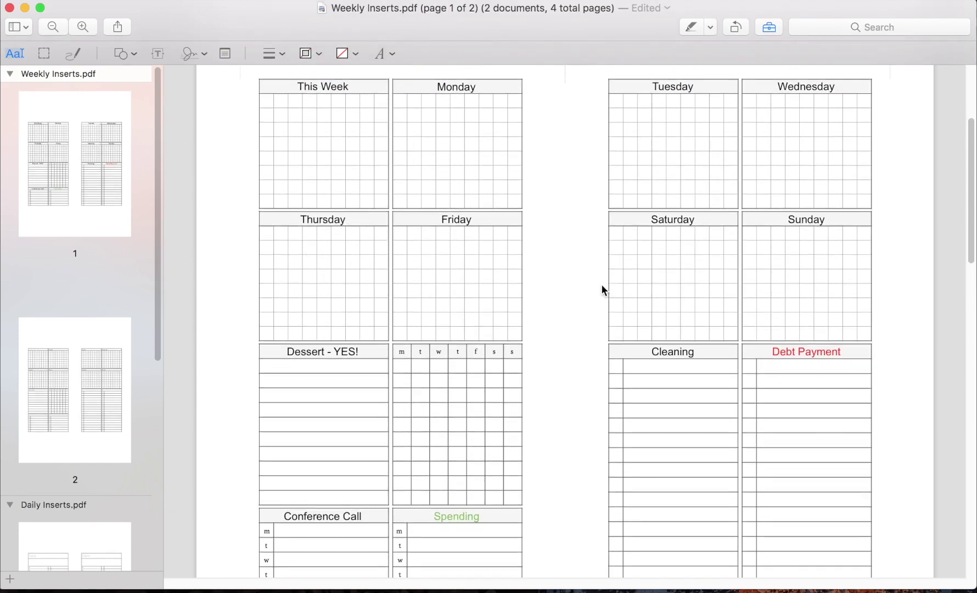
scroll(604, 290, down, 2)
click(710, 27)
click(710, 27)
scroll(597, 191, up, 3)
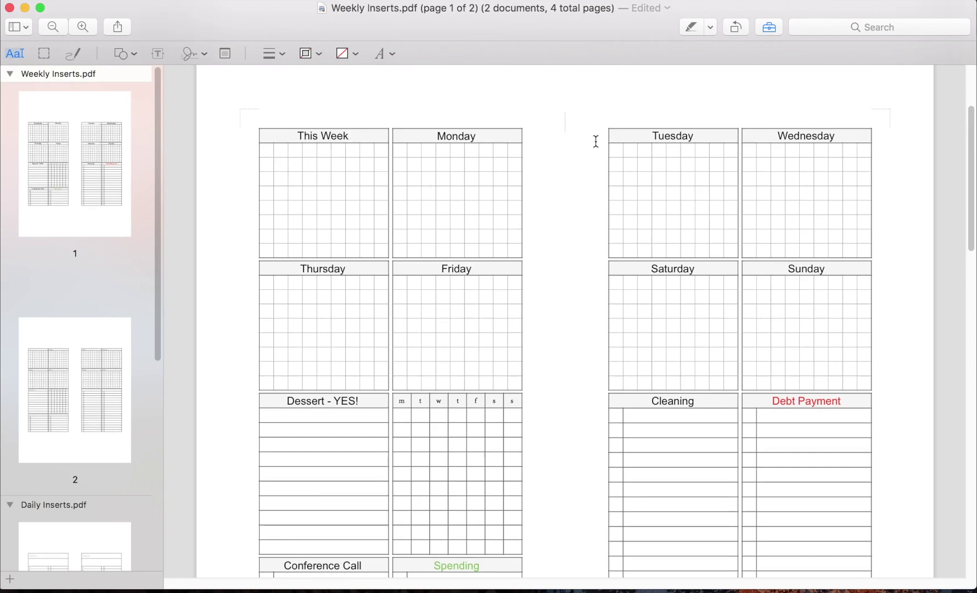
click(710, 28)
click(736, 46)
drag(265, 146, 293, 147)
drag(393, 137, 312, 137)
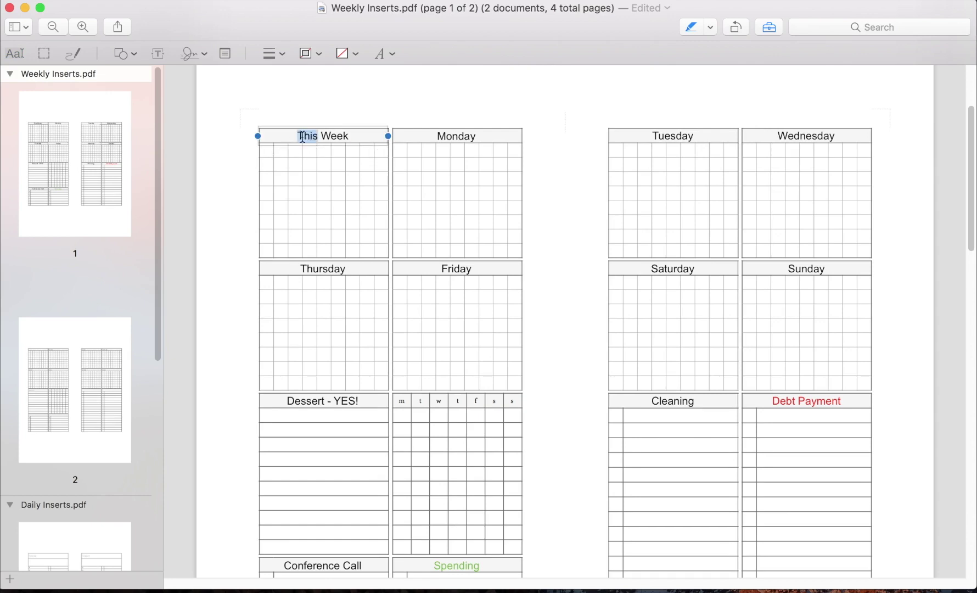
double_click(338, 136)
click(350, 137)
drag(349, 136, 256, 136)
click(710, 28)
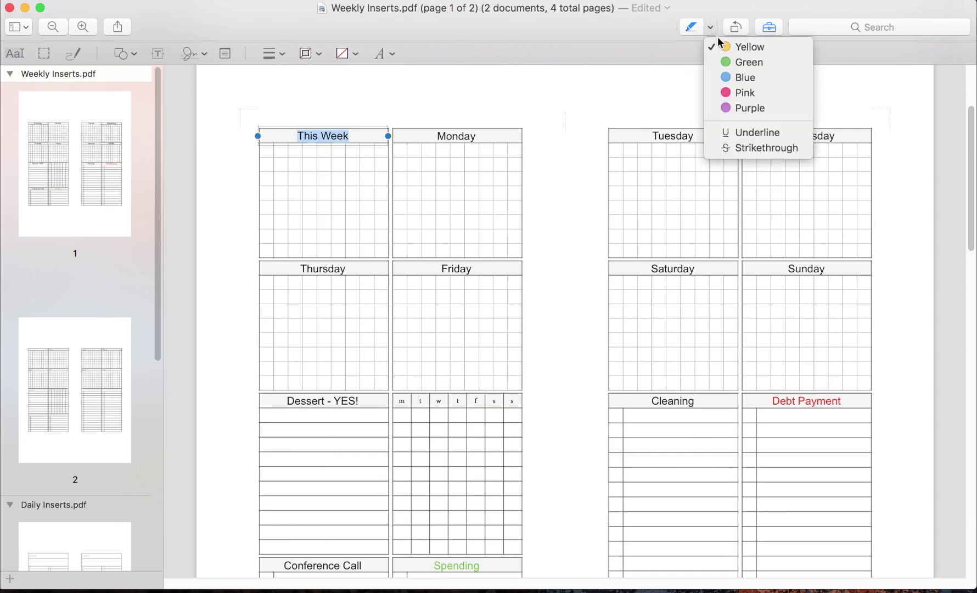
click(735, 47)
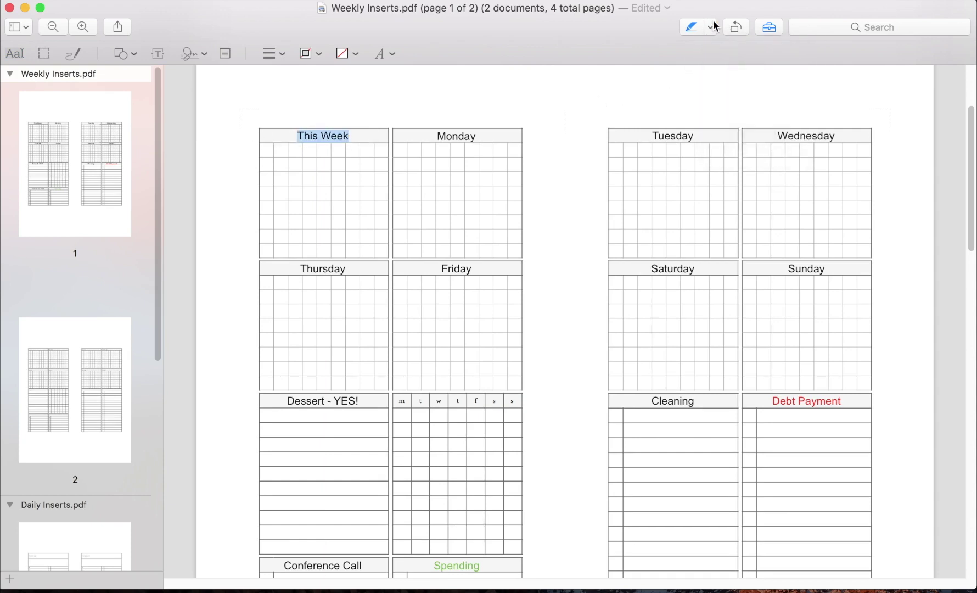
click(297, 108)
mouse_move(298, 134)
mouse_down()
mouse_move(324, 139)
mouse_move(299, 137)
mouse_up()
click(483, 110)
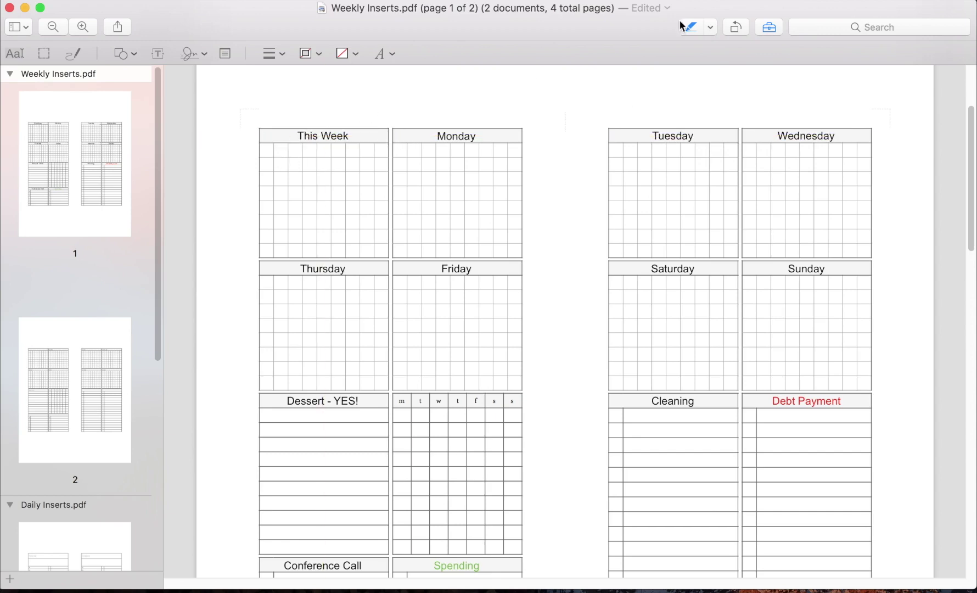
click(712, 27)
click(735, 63)
drag(308, 117, 378, 118)
click(377, 115)
click(712, 28)
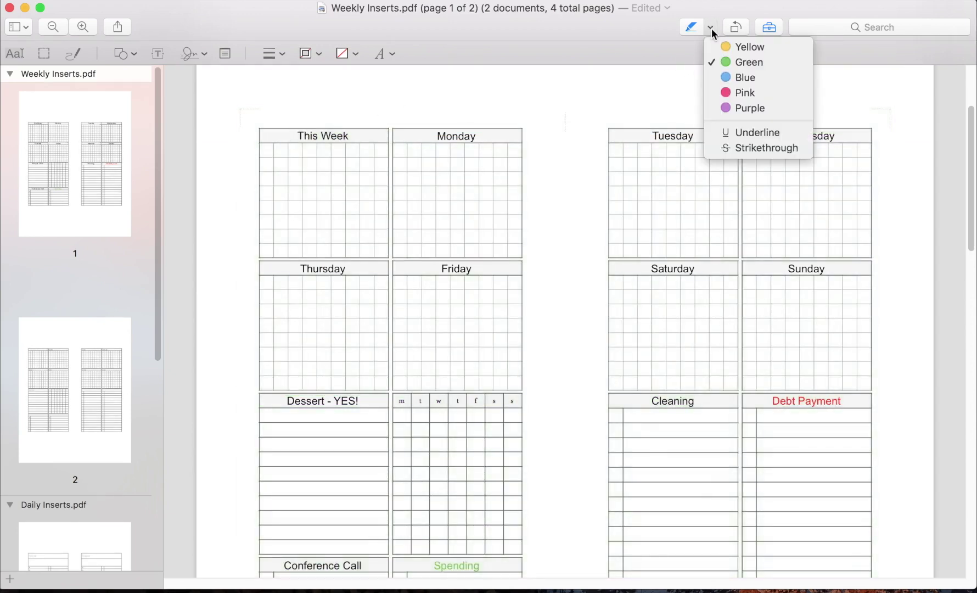
click(590, 90)
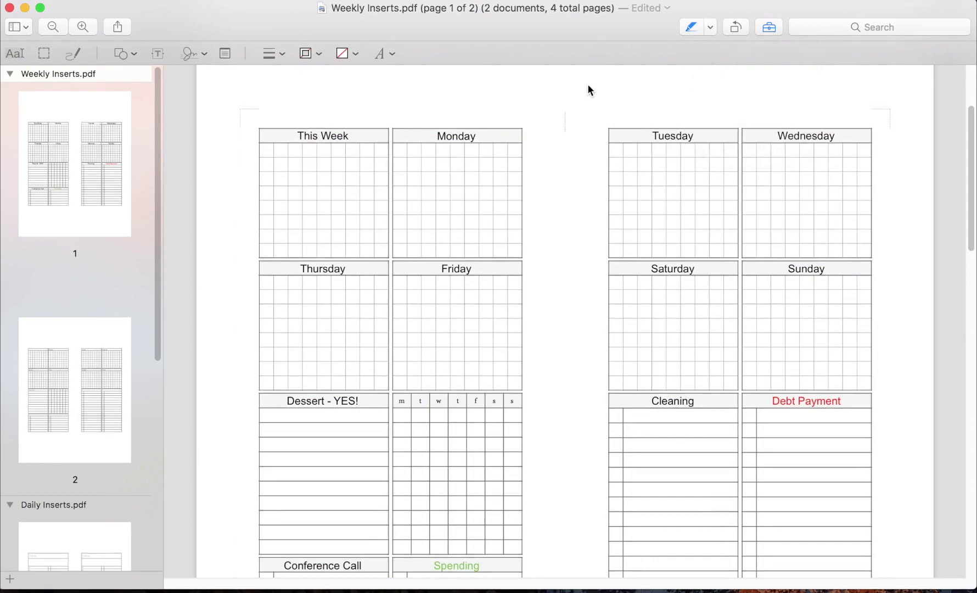
click(708, 28)
scroll(511, 230, down, 5)
scroll(509, 232, up, 3)
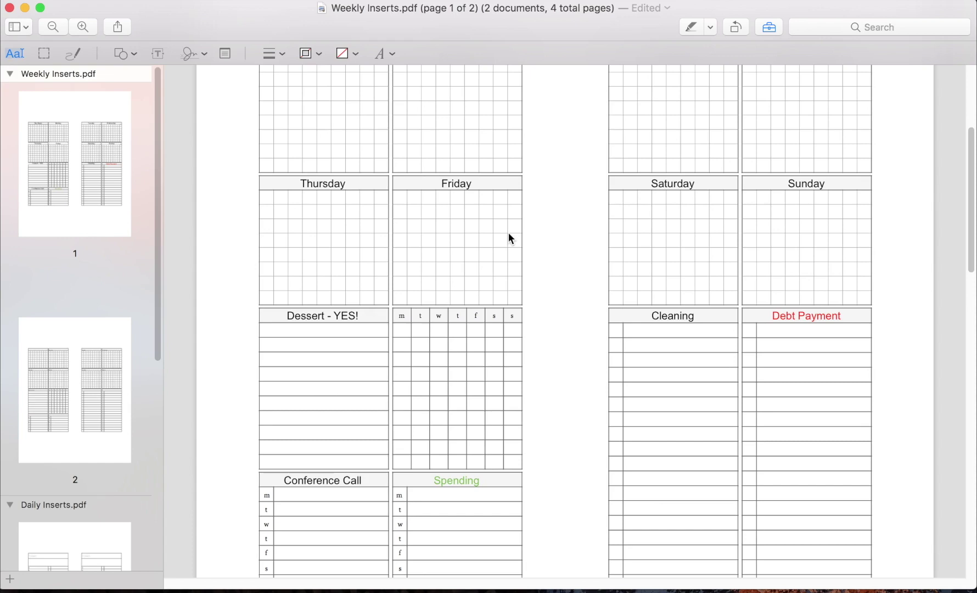
scroll(509, 234, up, 3)
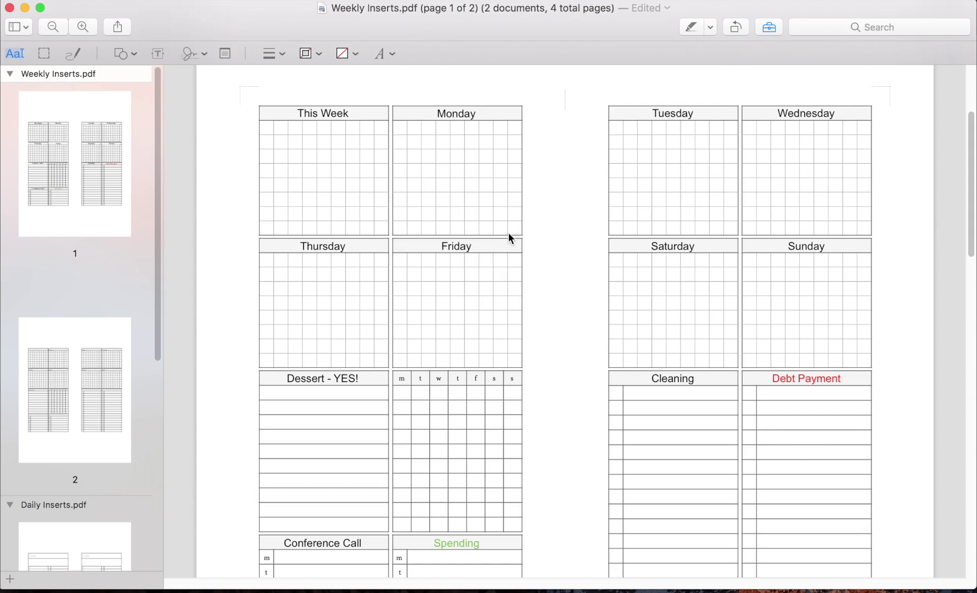
scroll(510, 235, down, 2)
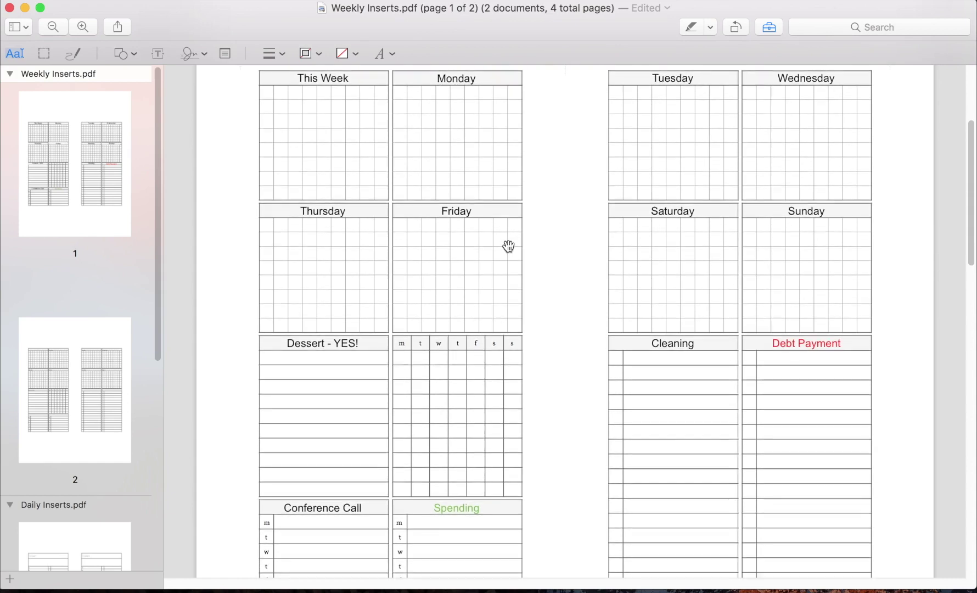
scroll(509, 247, down, 2)
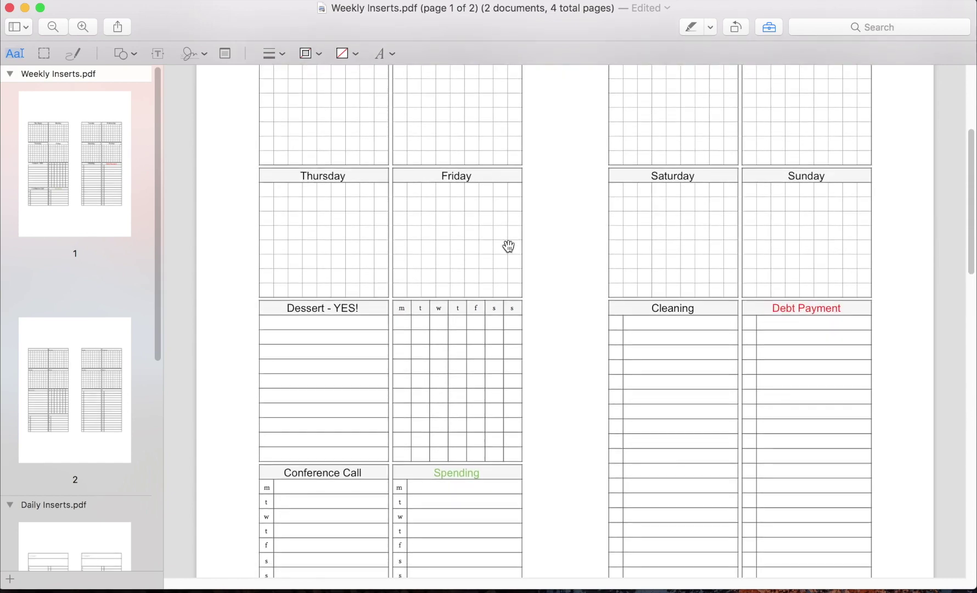
scroll(509, 247, up, 5)
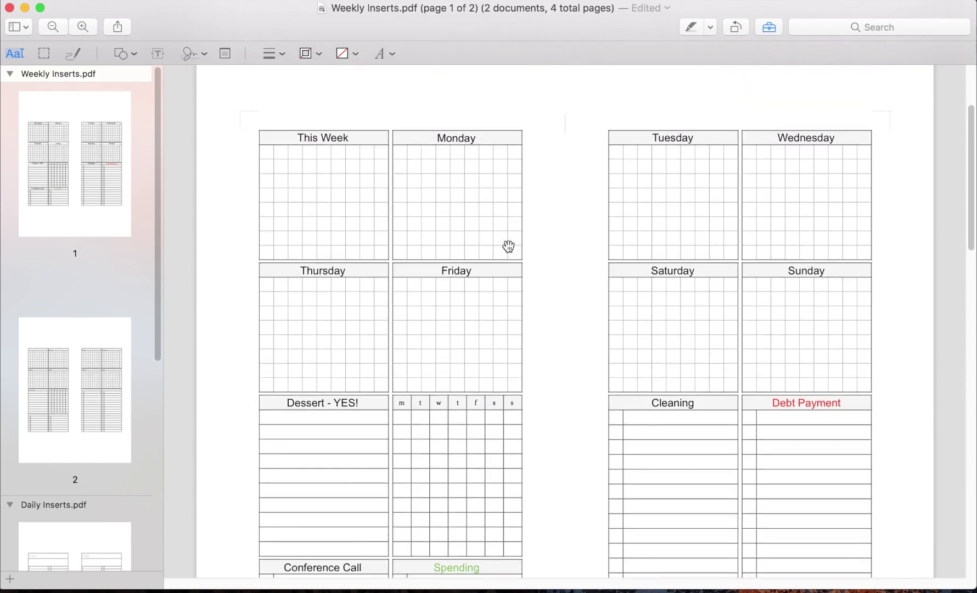
scroll(509, 247, down, 3)
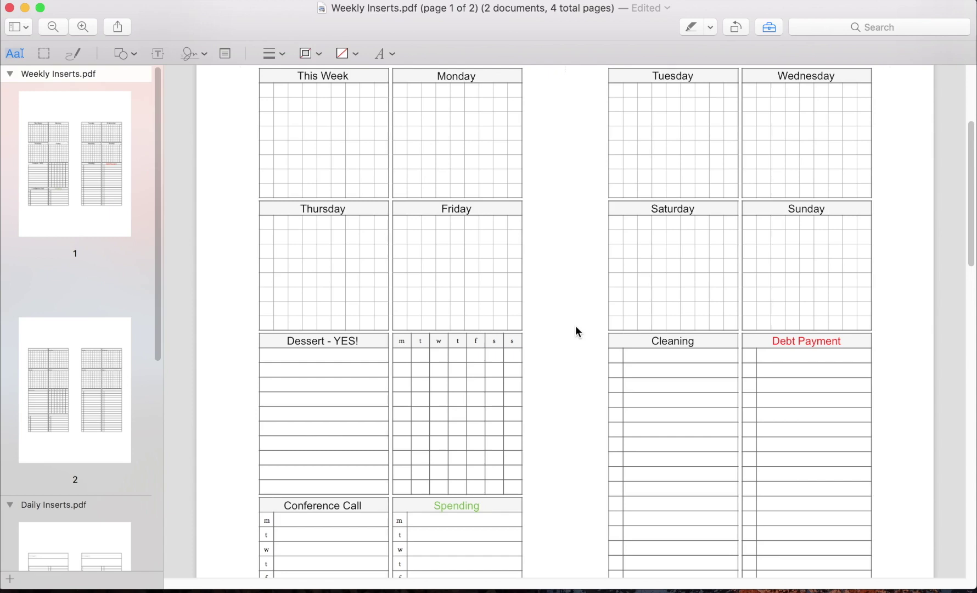
scroll(576, 328, up, 2)
scroll(576, 328, down, 4)
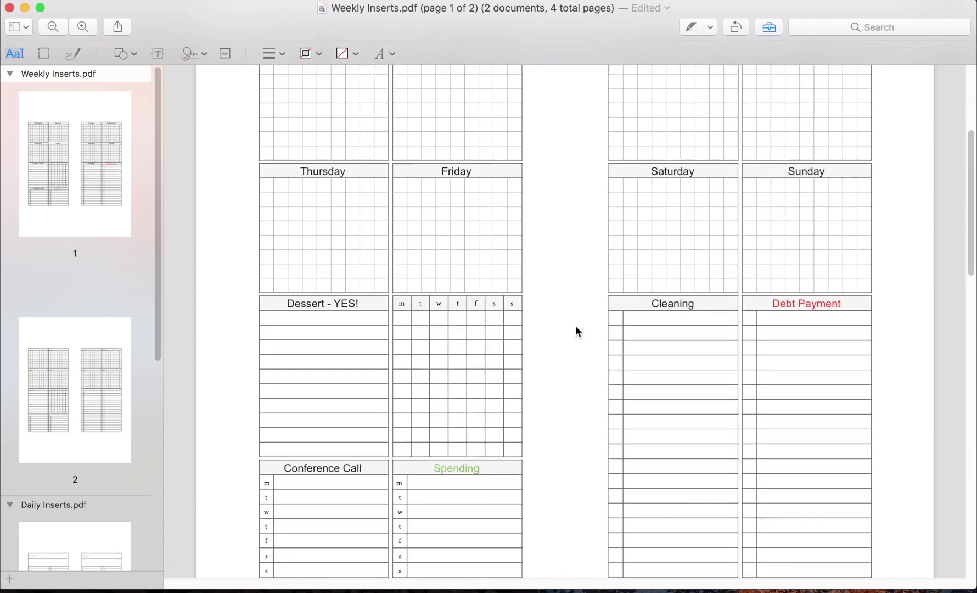